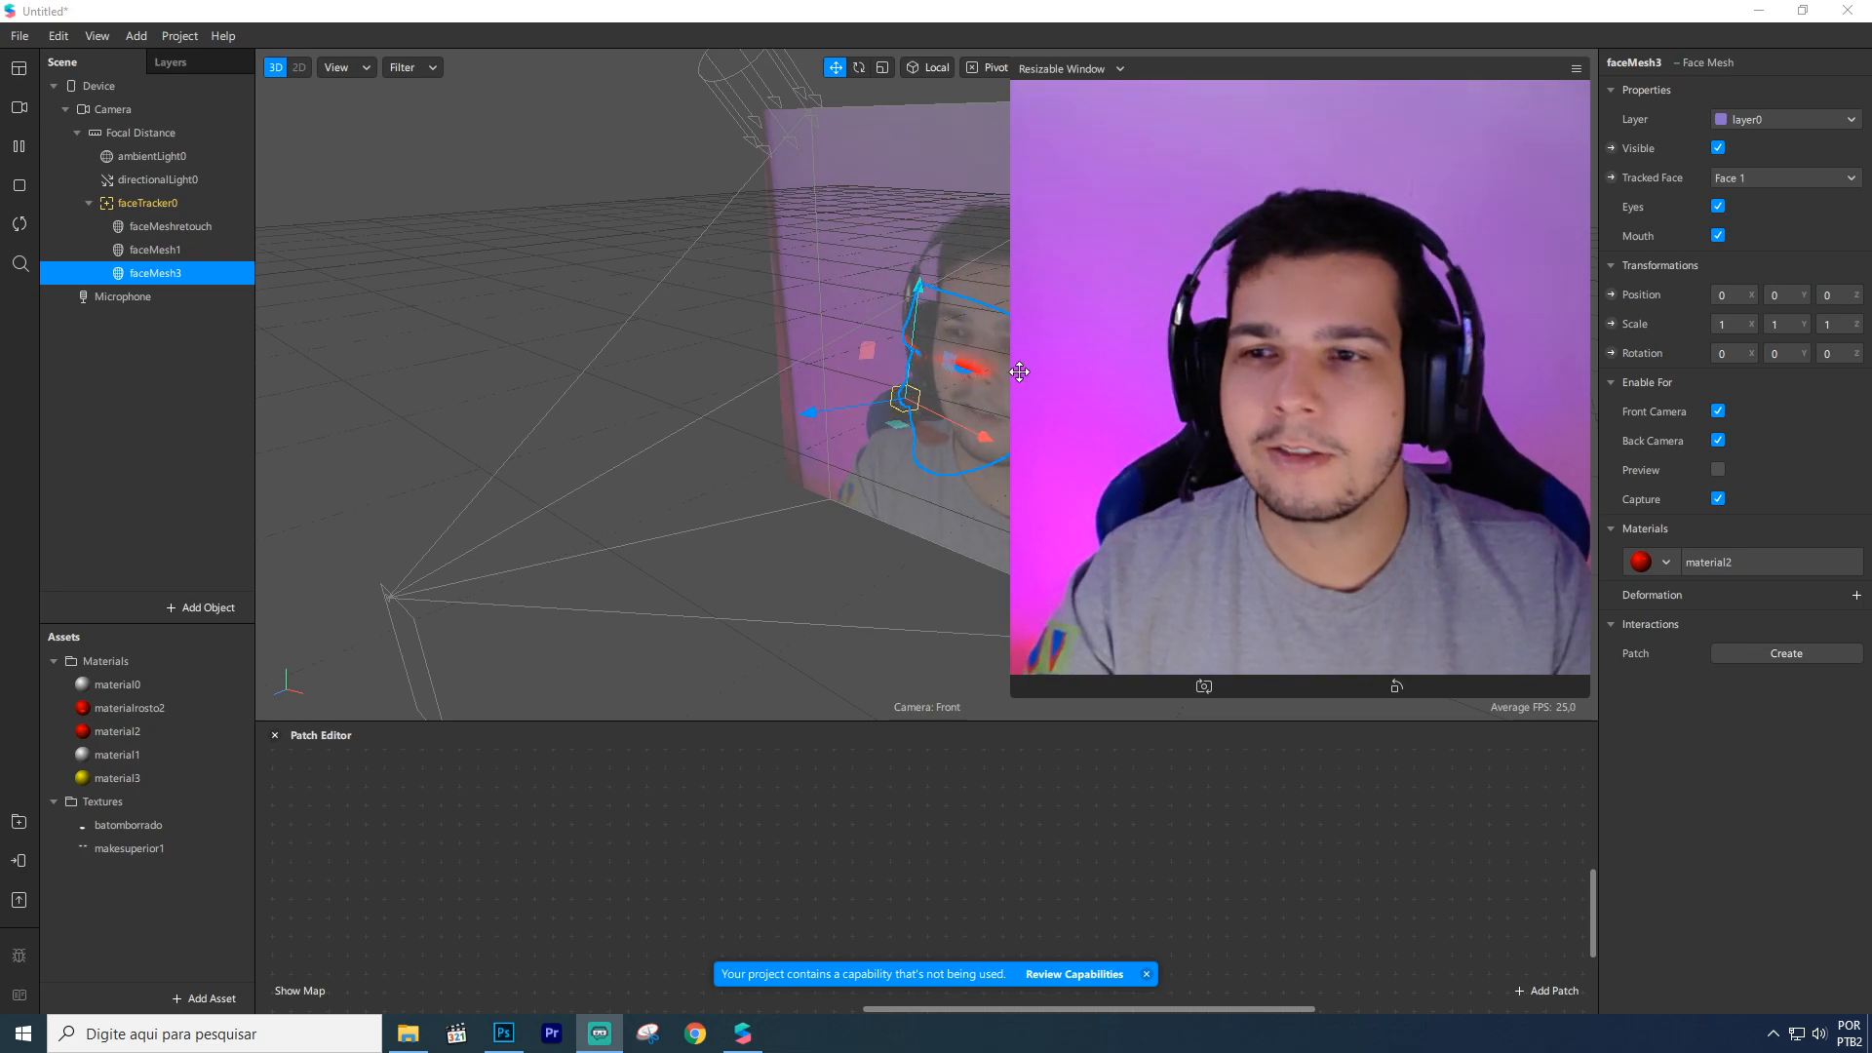
left_click(111, 347)
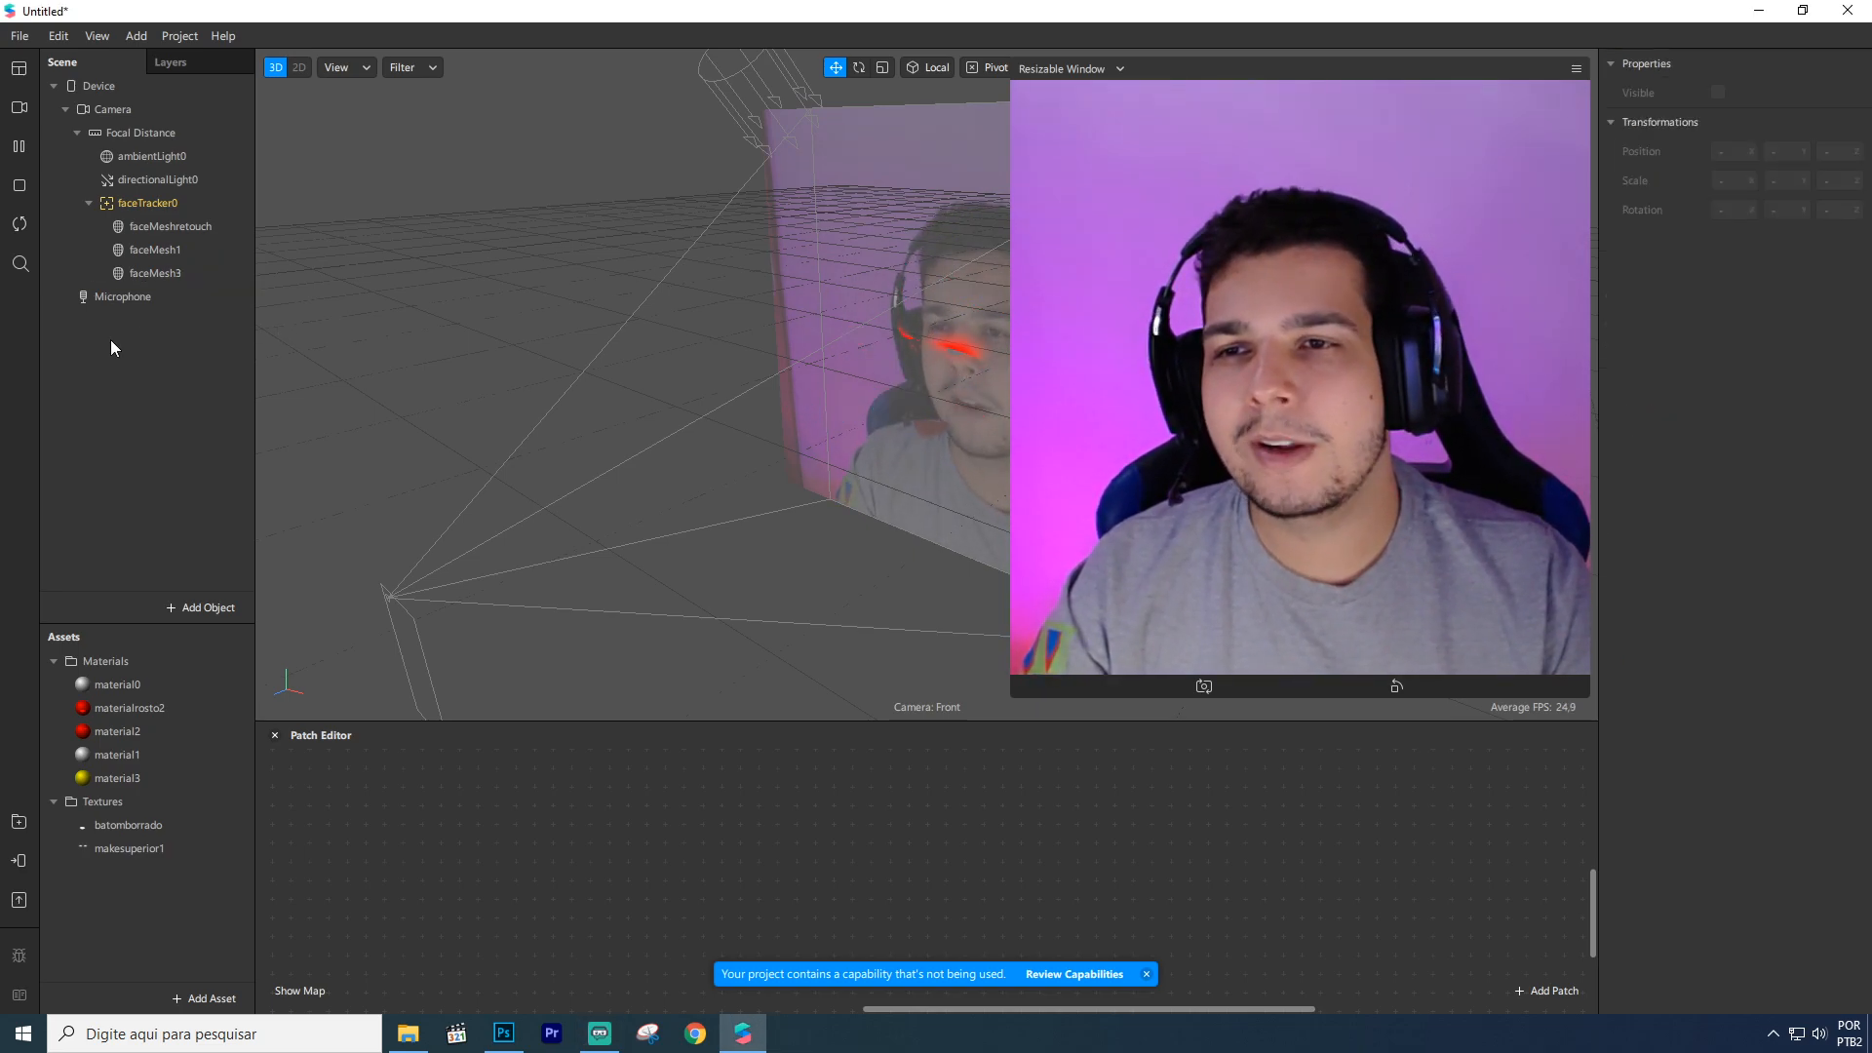
left_click(90, 202)
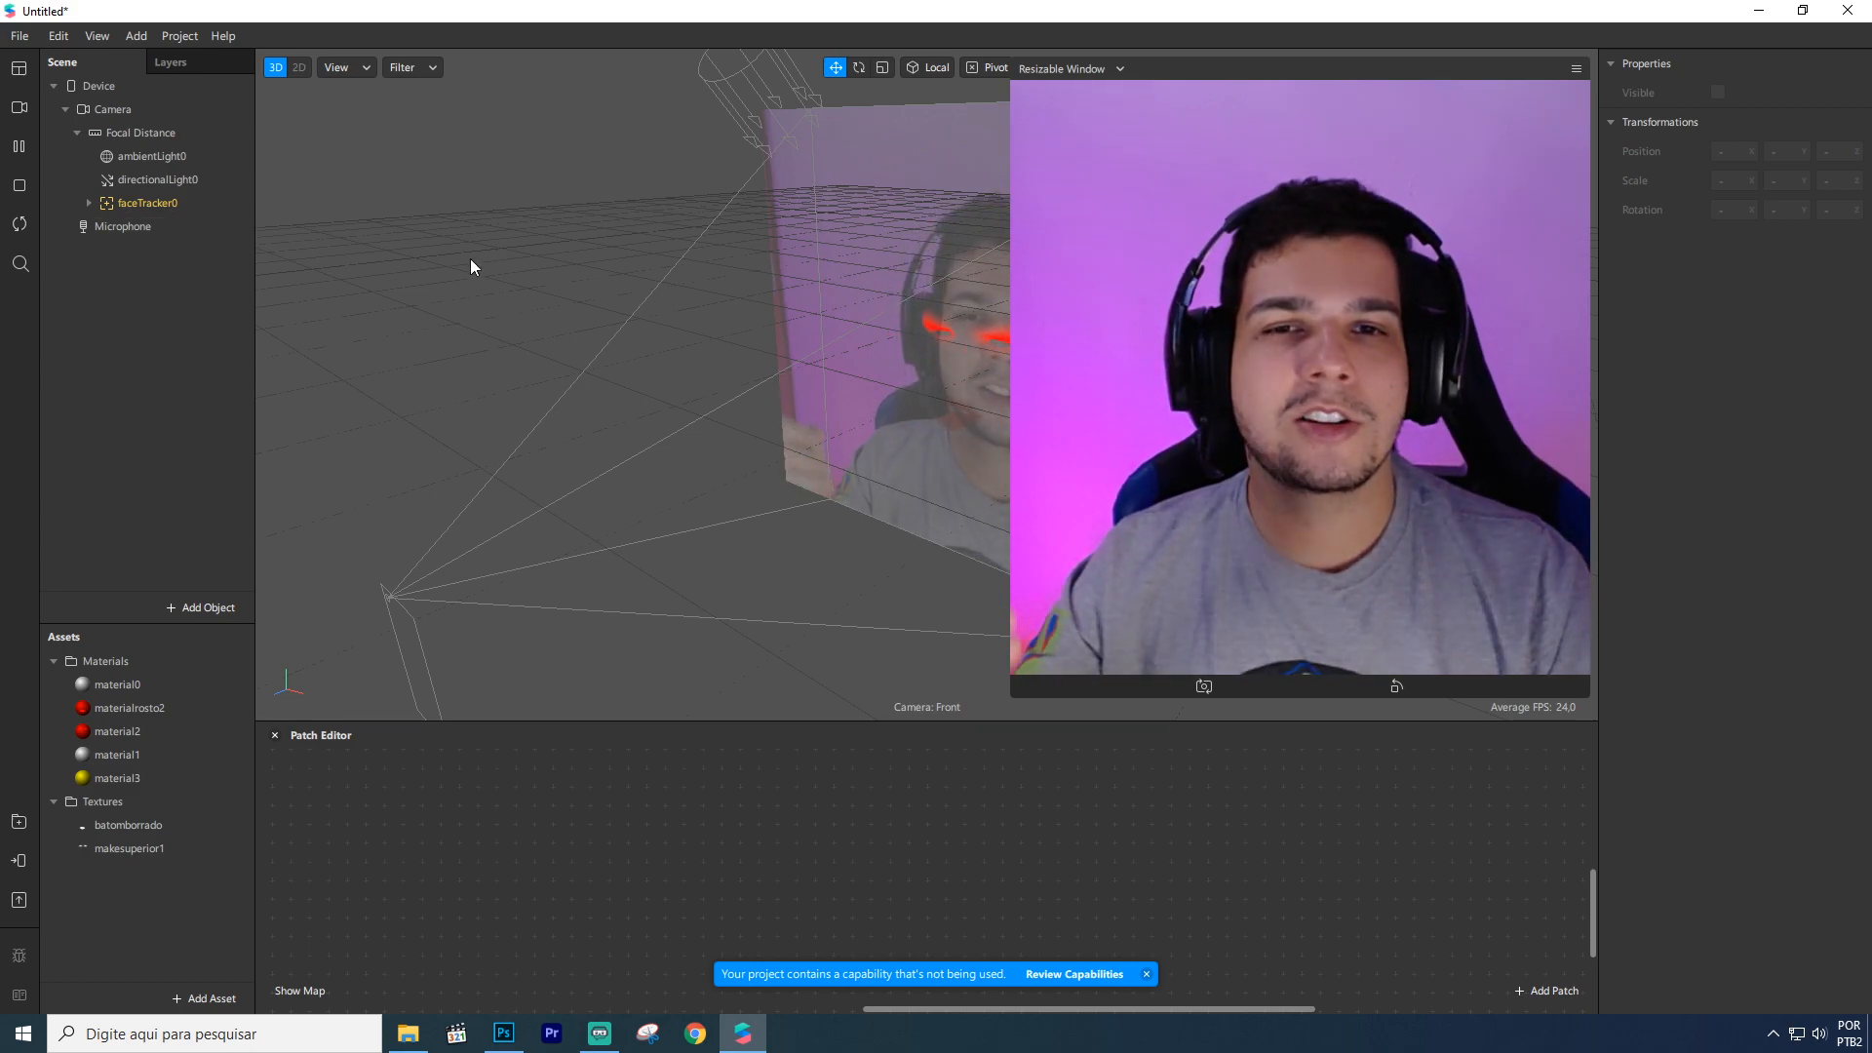
scroll(763, 396, "up", 2)
middle_click_drag(803, 443, 965, 432)
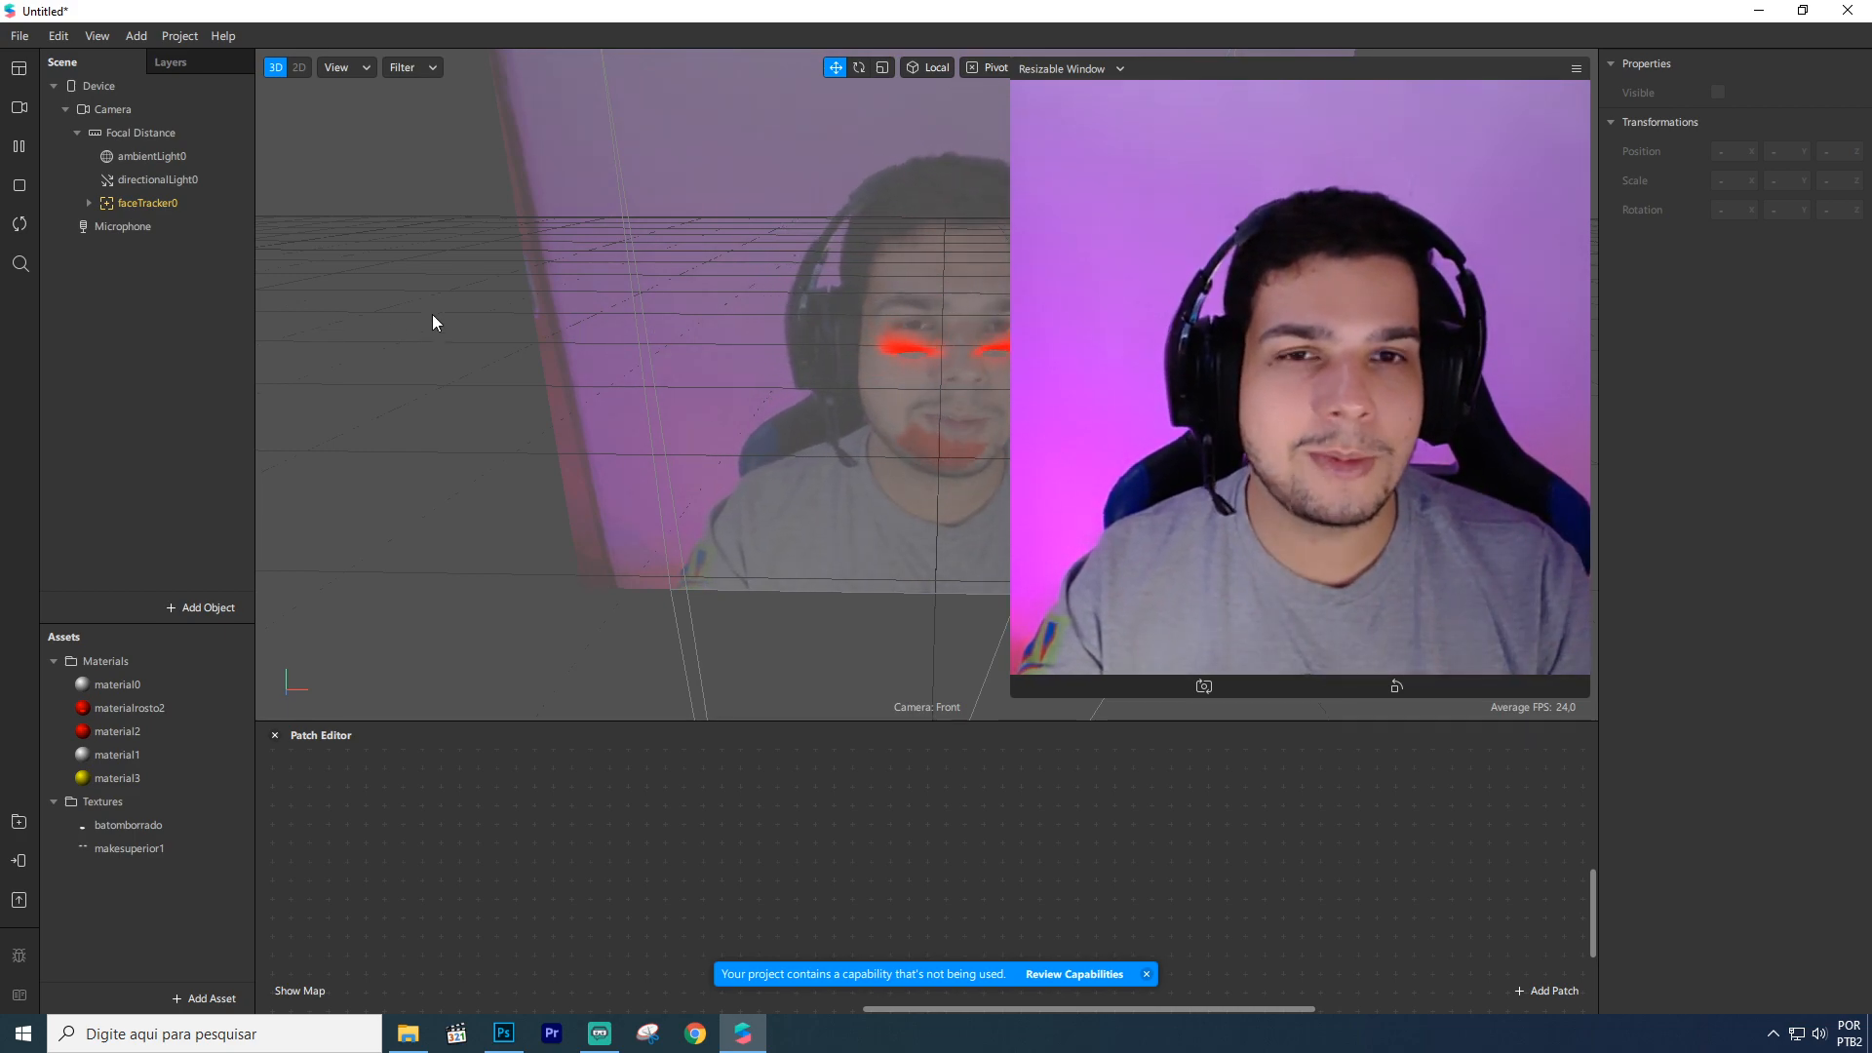
right_click_drag(678, 382, 690, 374)
Hide faceMesh1 and faceMesh3 under faceTracker0 by turning off their Visible property together.
left_click(88, 204)
left_click(147, 259)
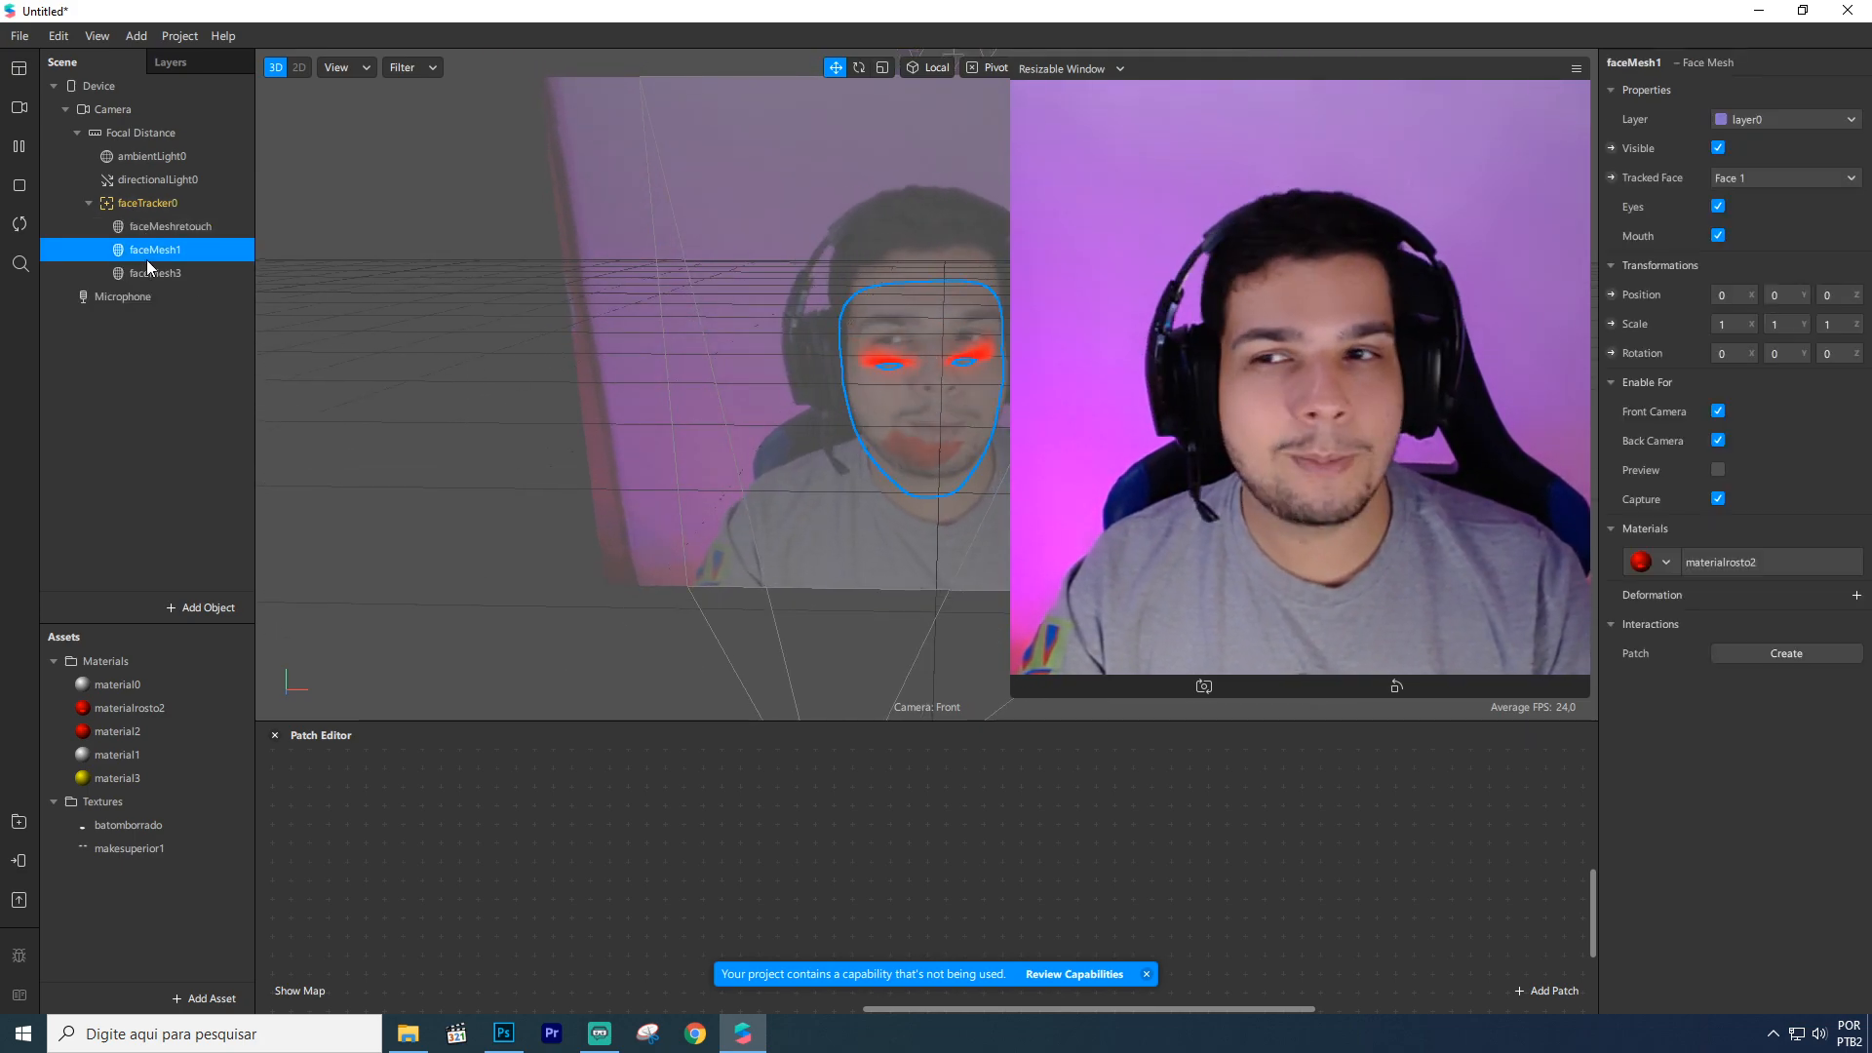
left_click(158, 272, "shift")
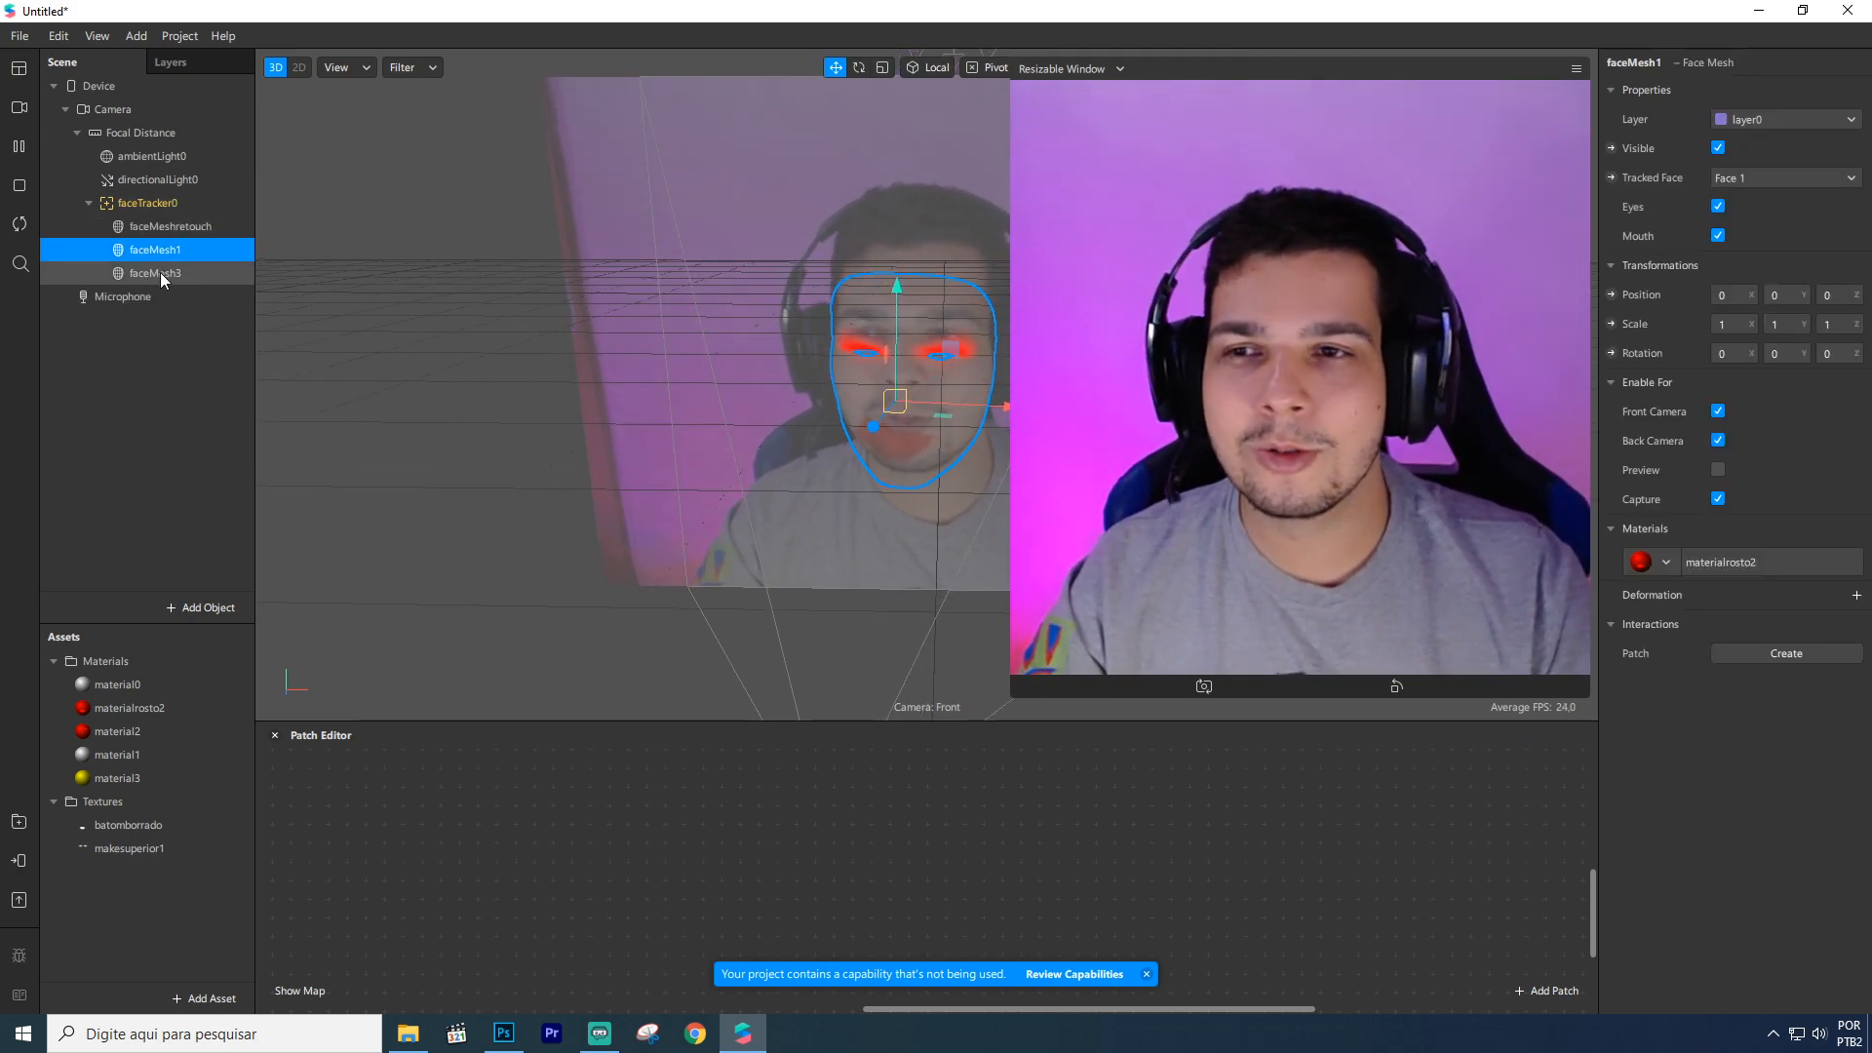
left_click(1717, 148)
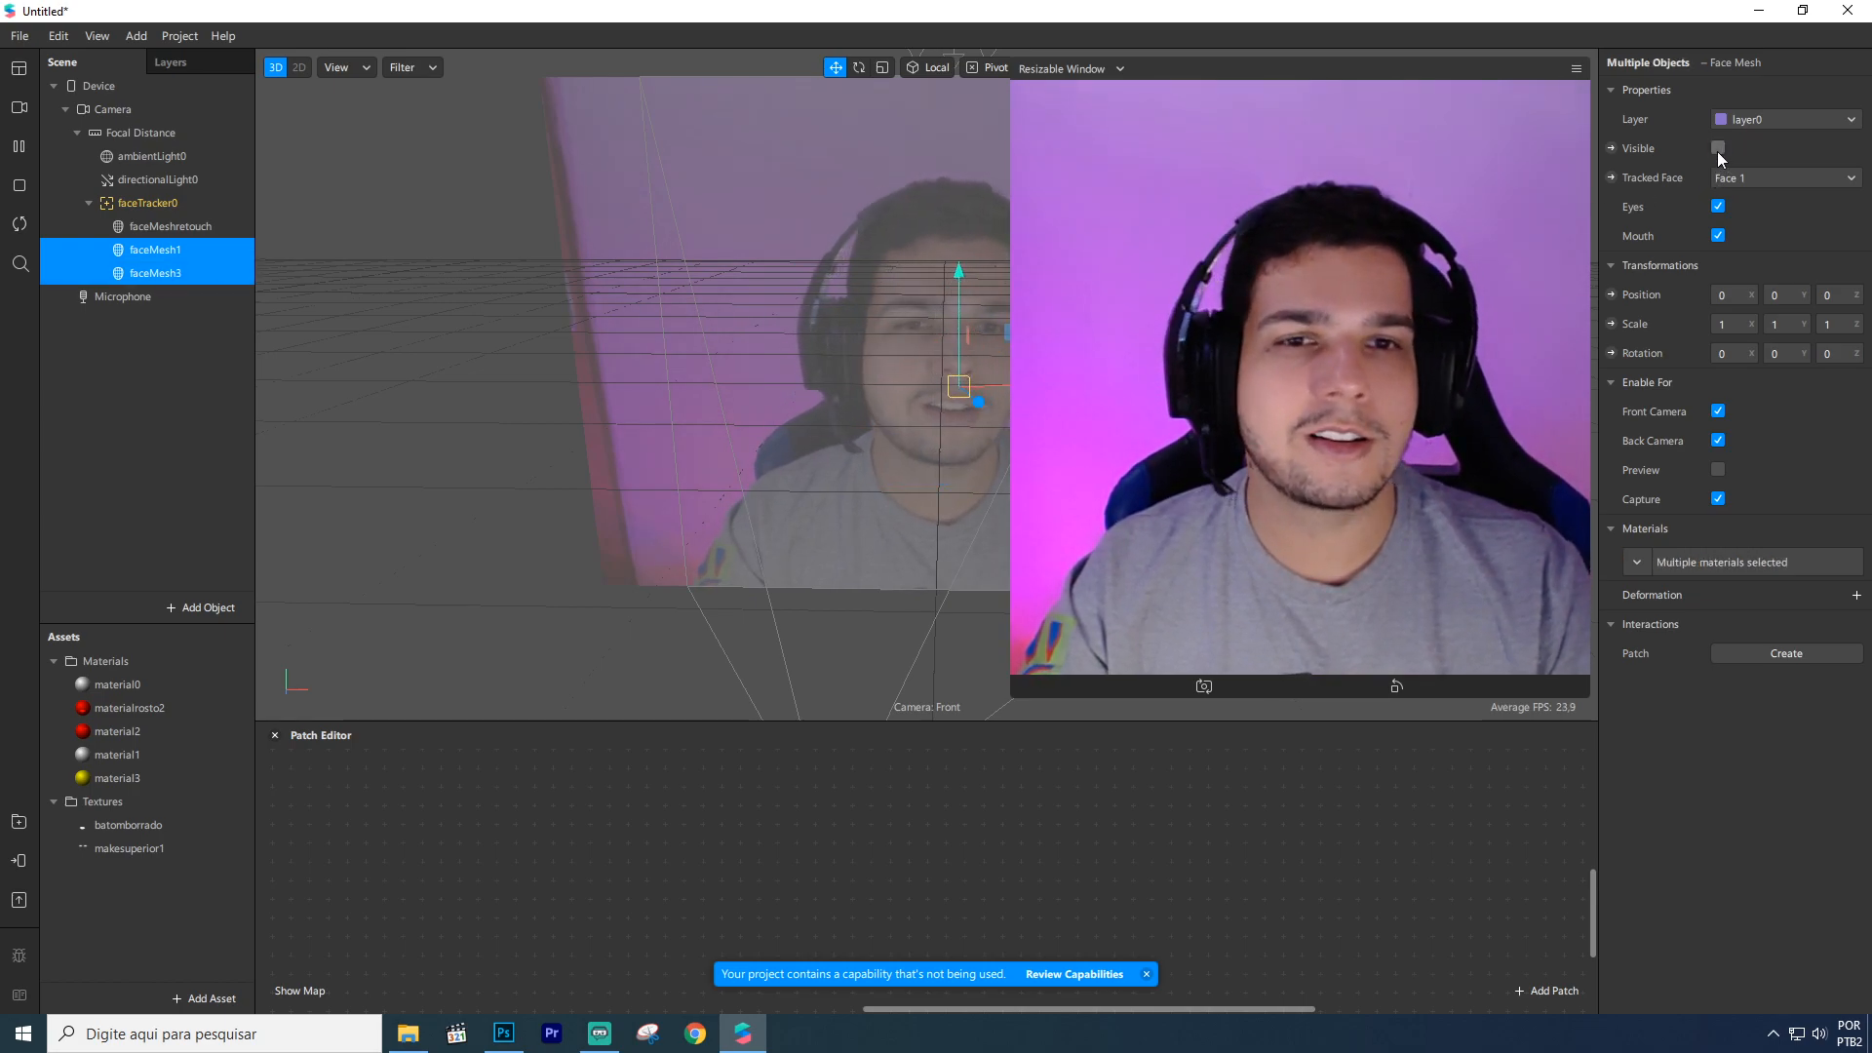
left_click(137, 200)
left_click(129, 353)
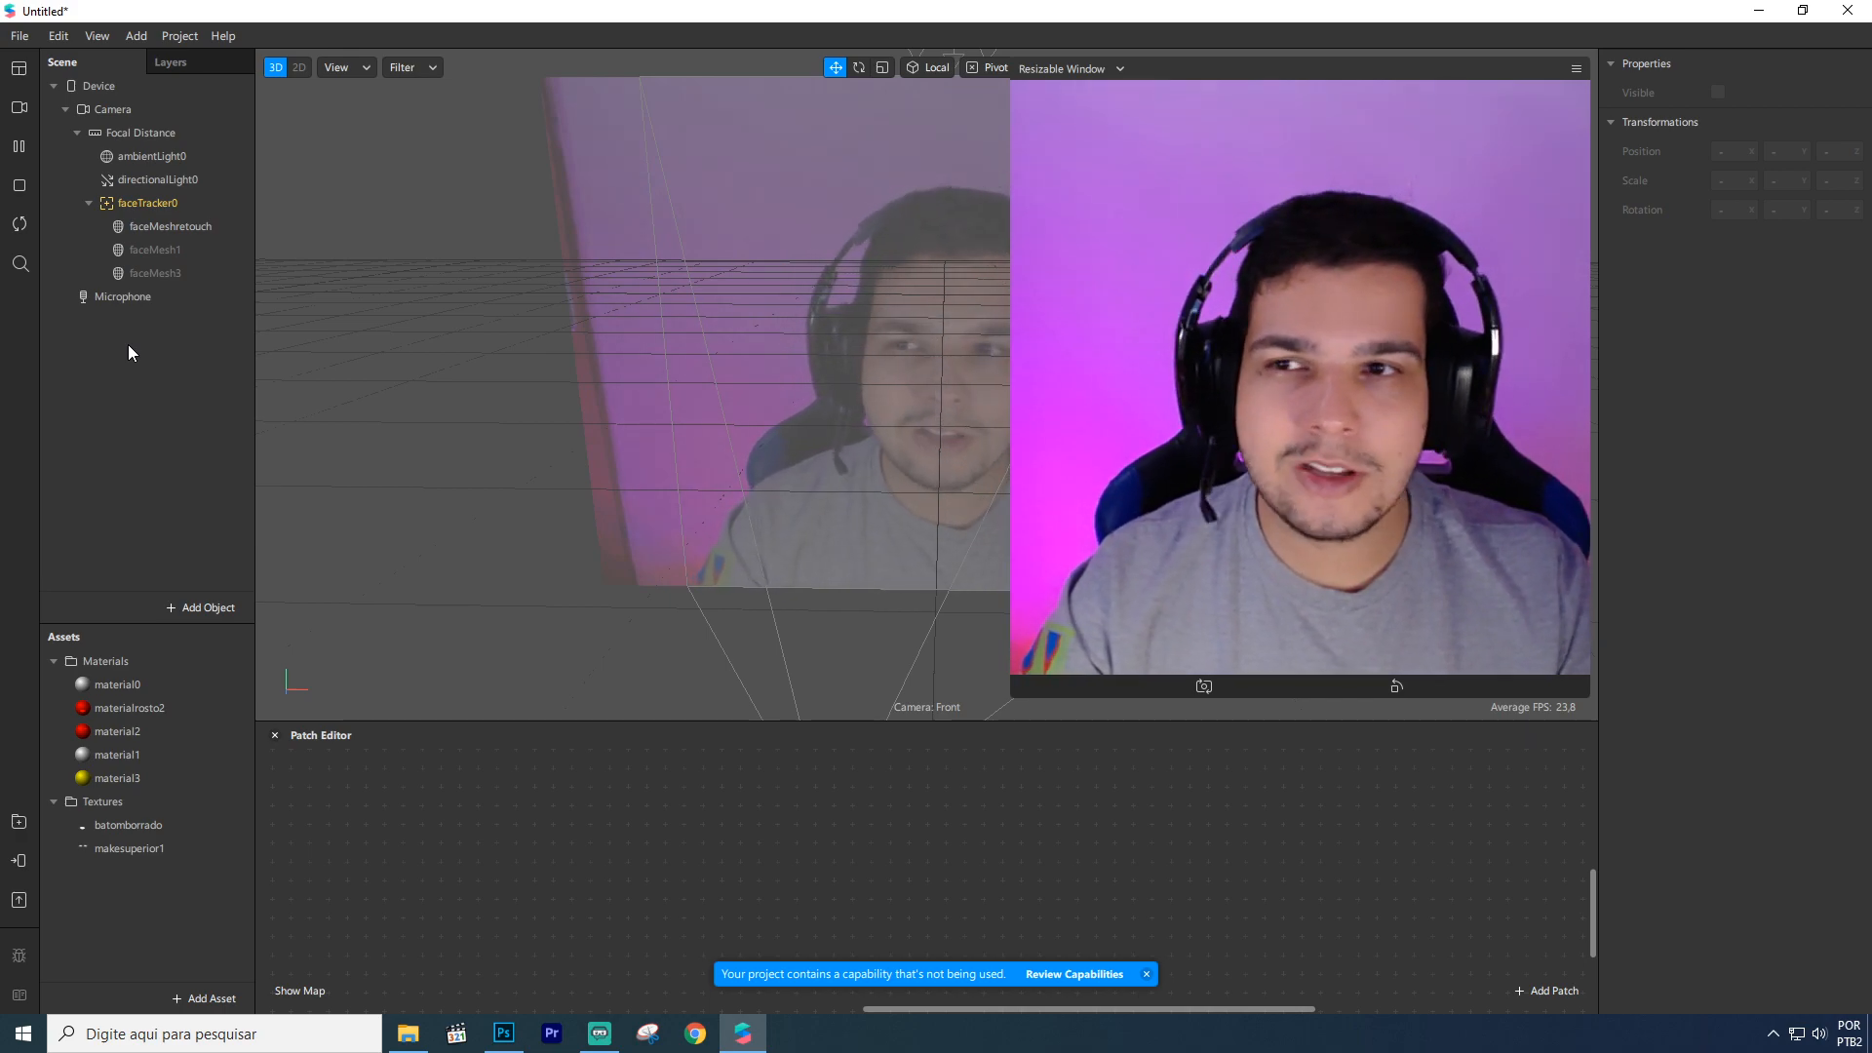
Add a rectangle to the scene, make it fill the full width and height, and assign material3 to it.
left_click(167, 205)
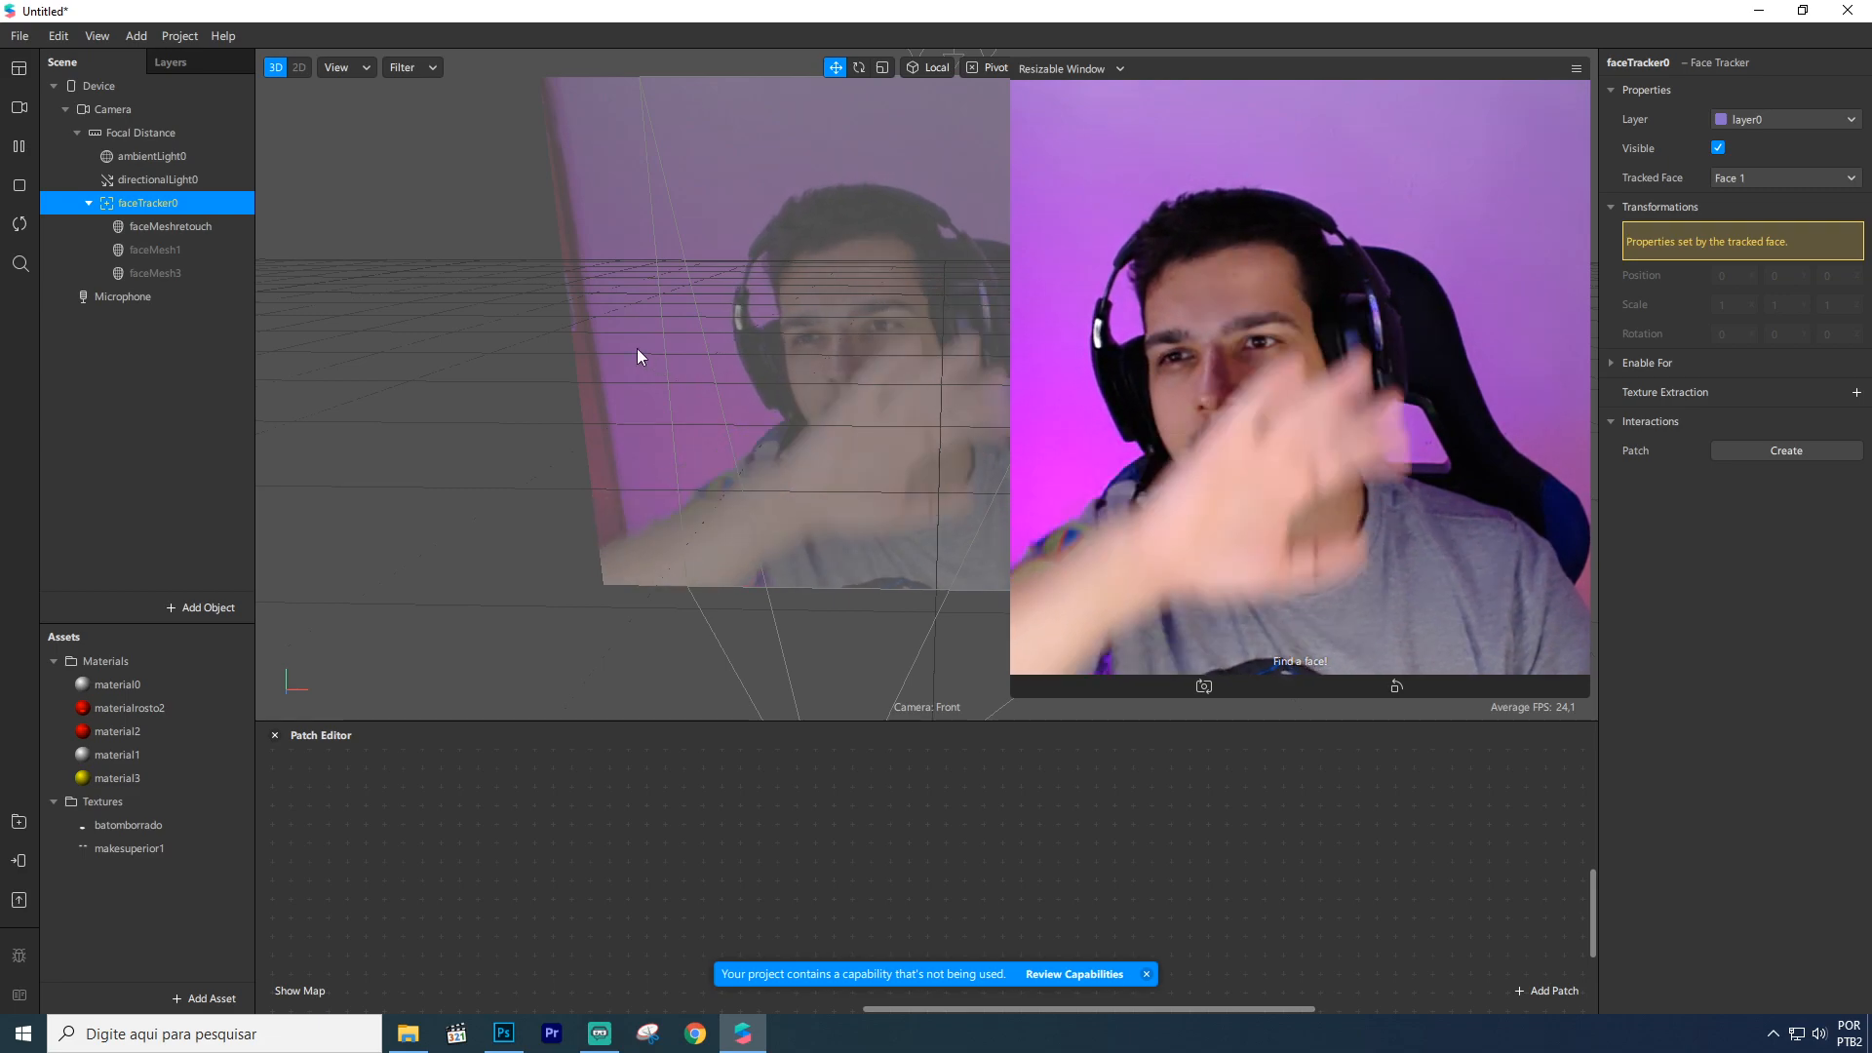
left_click(187, 365)
right_click(154, 351)
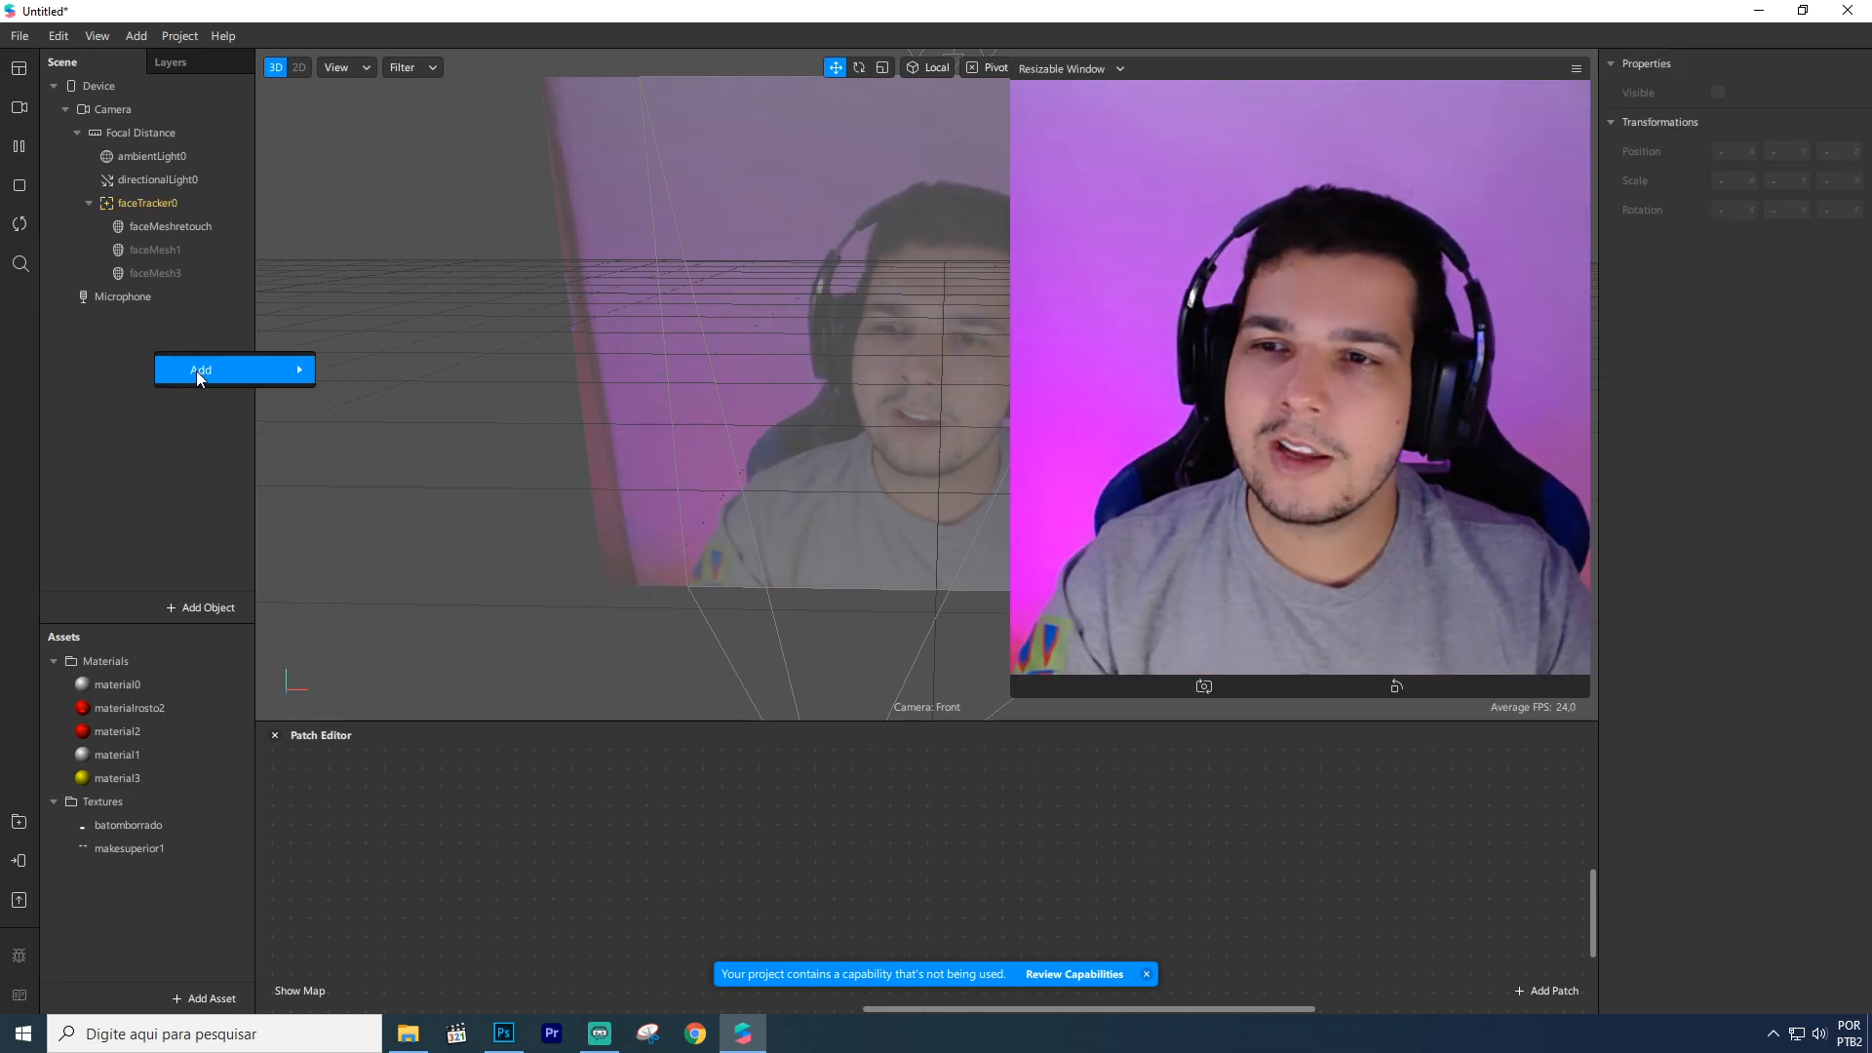
mouse_move(195, 371)
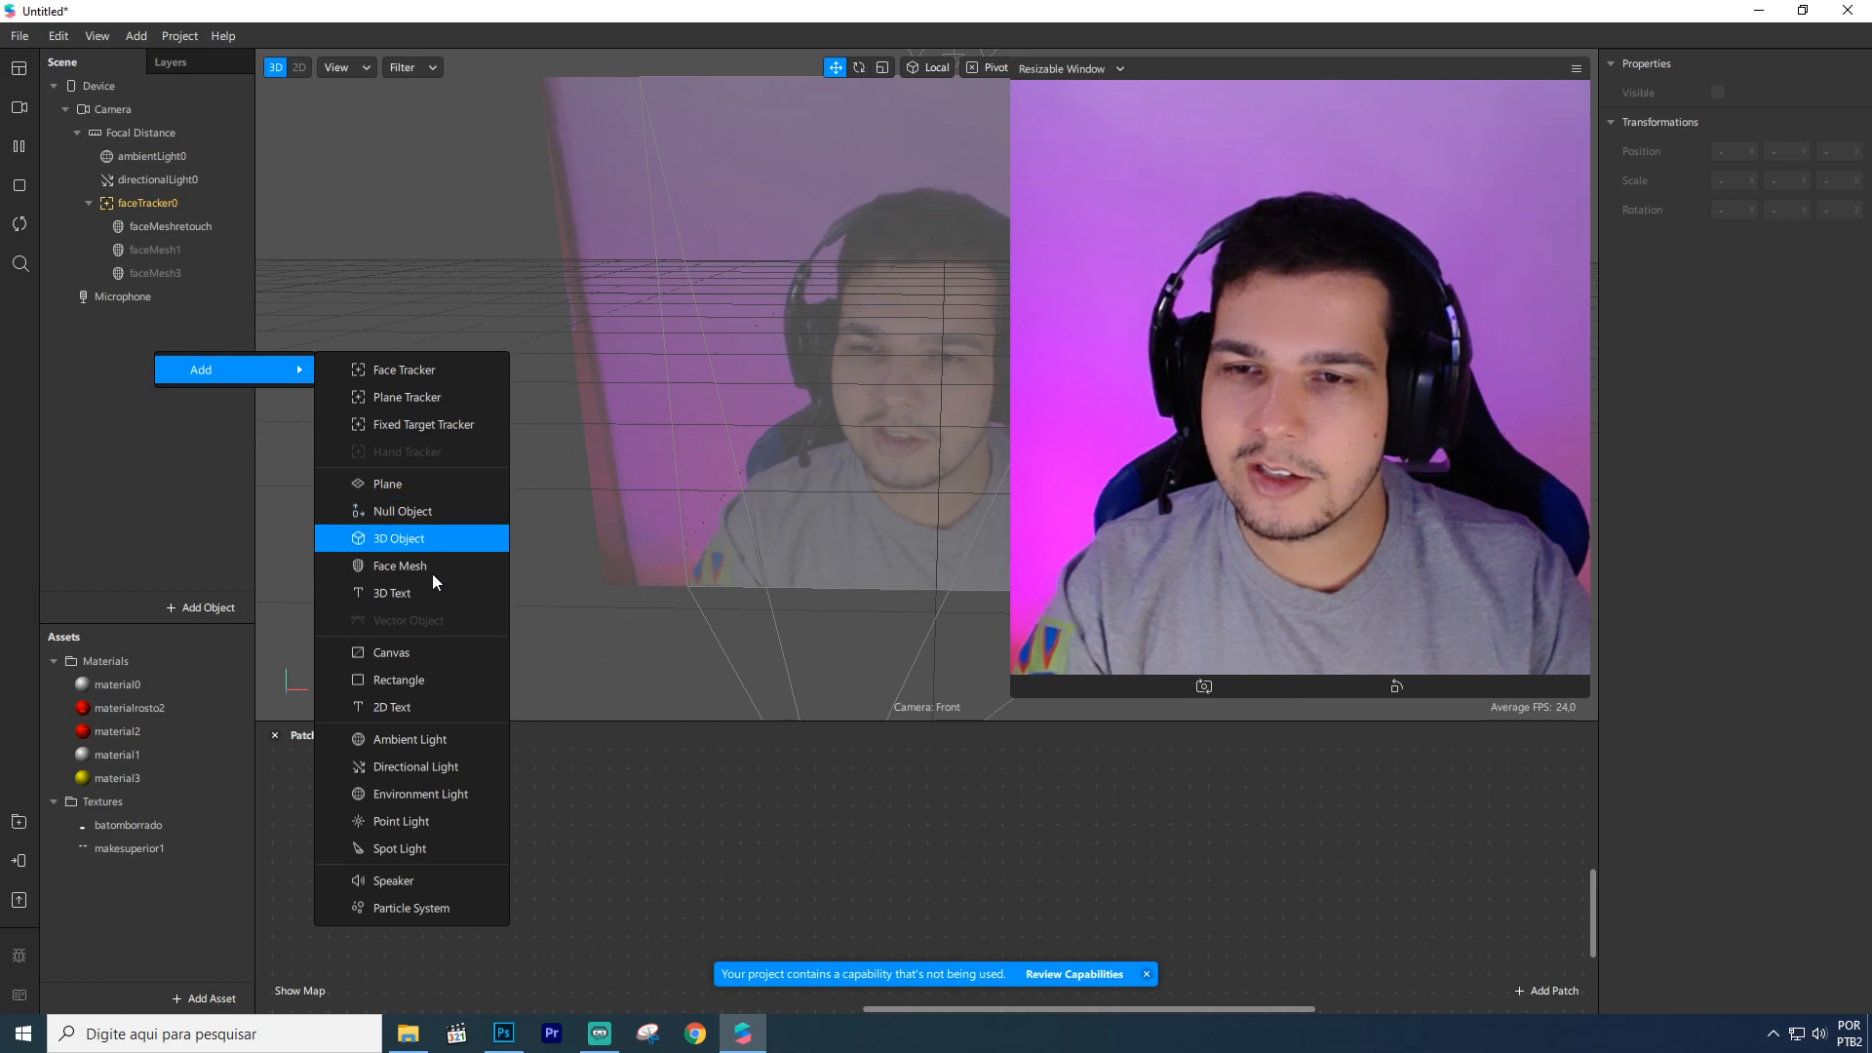
left_click(436, 682)
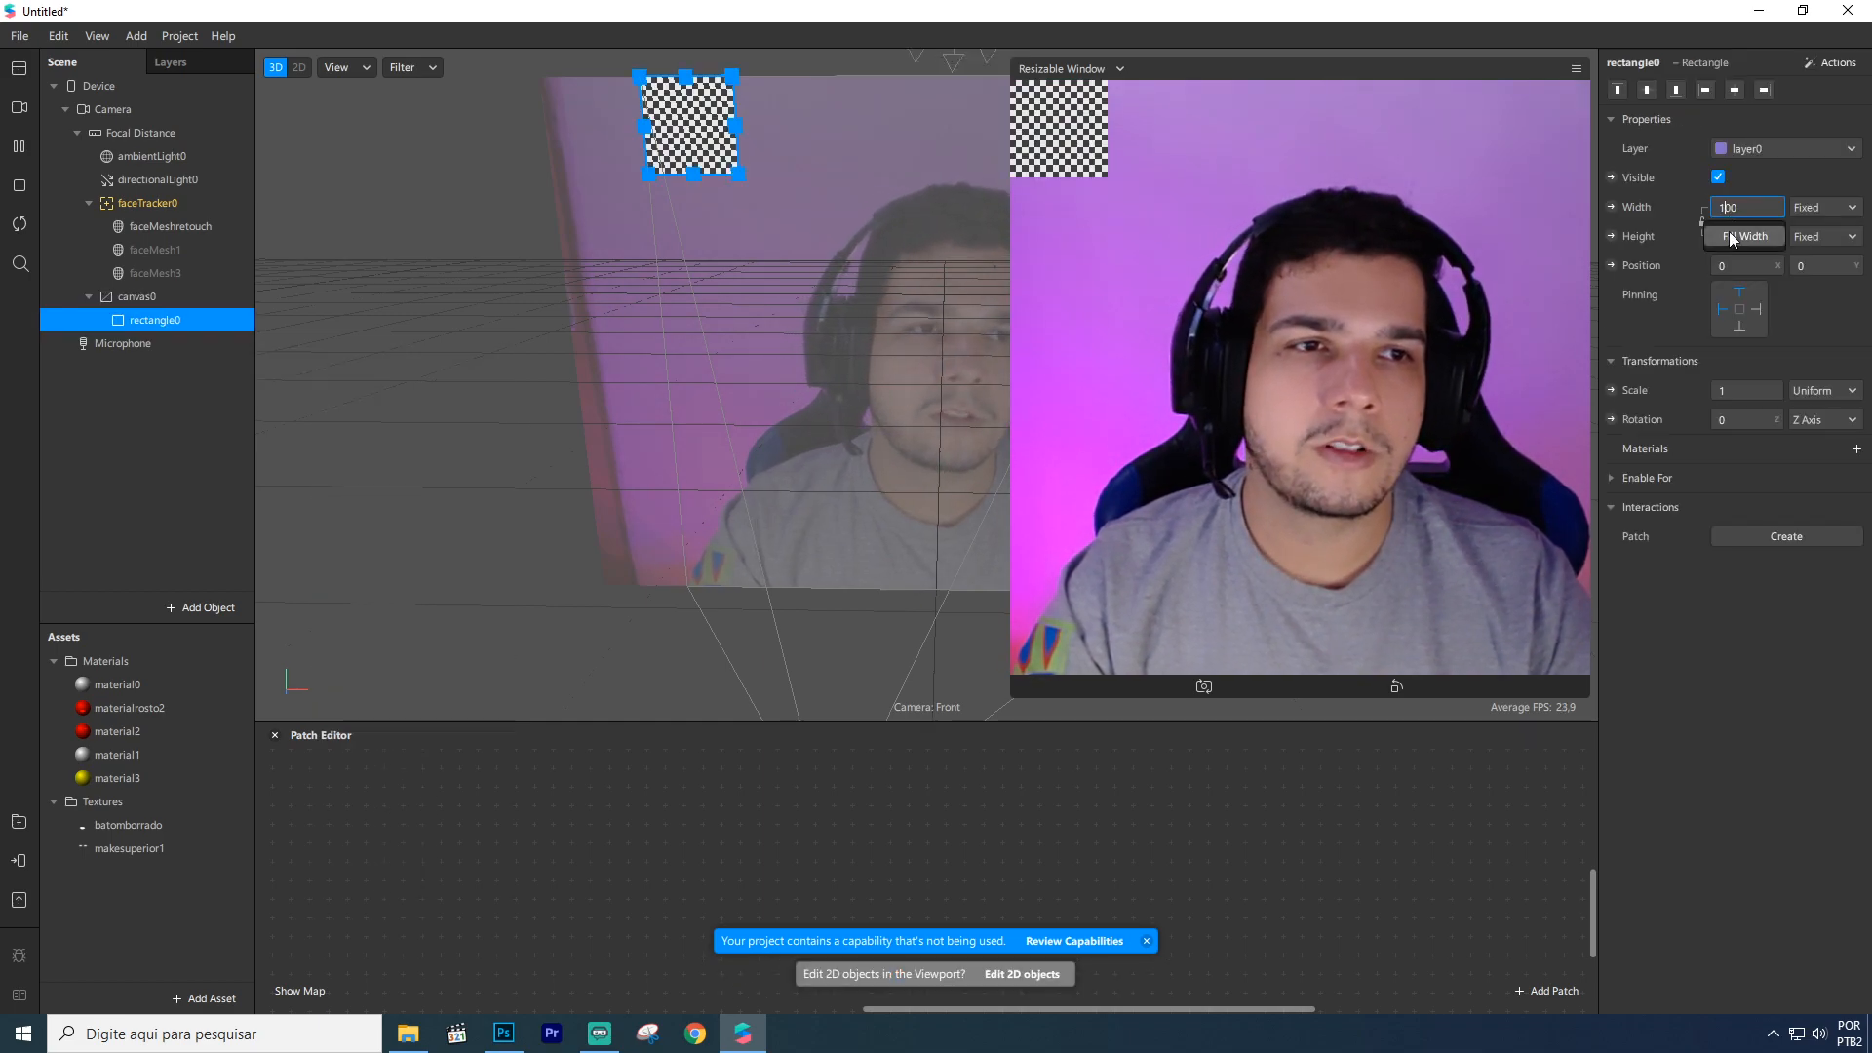
left_click(1731, 237)
left_click(1734, 240)
left_click(1735, 268)
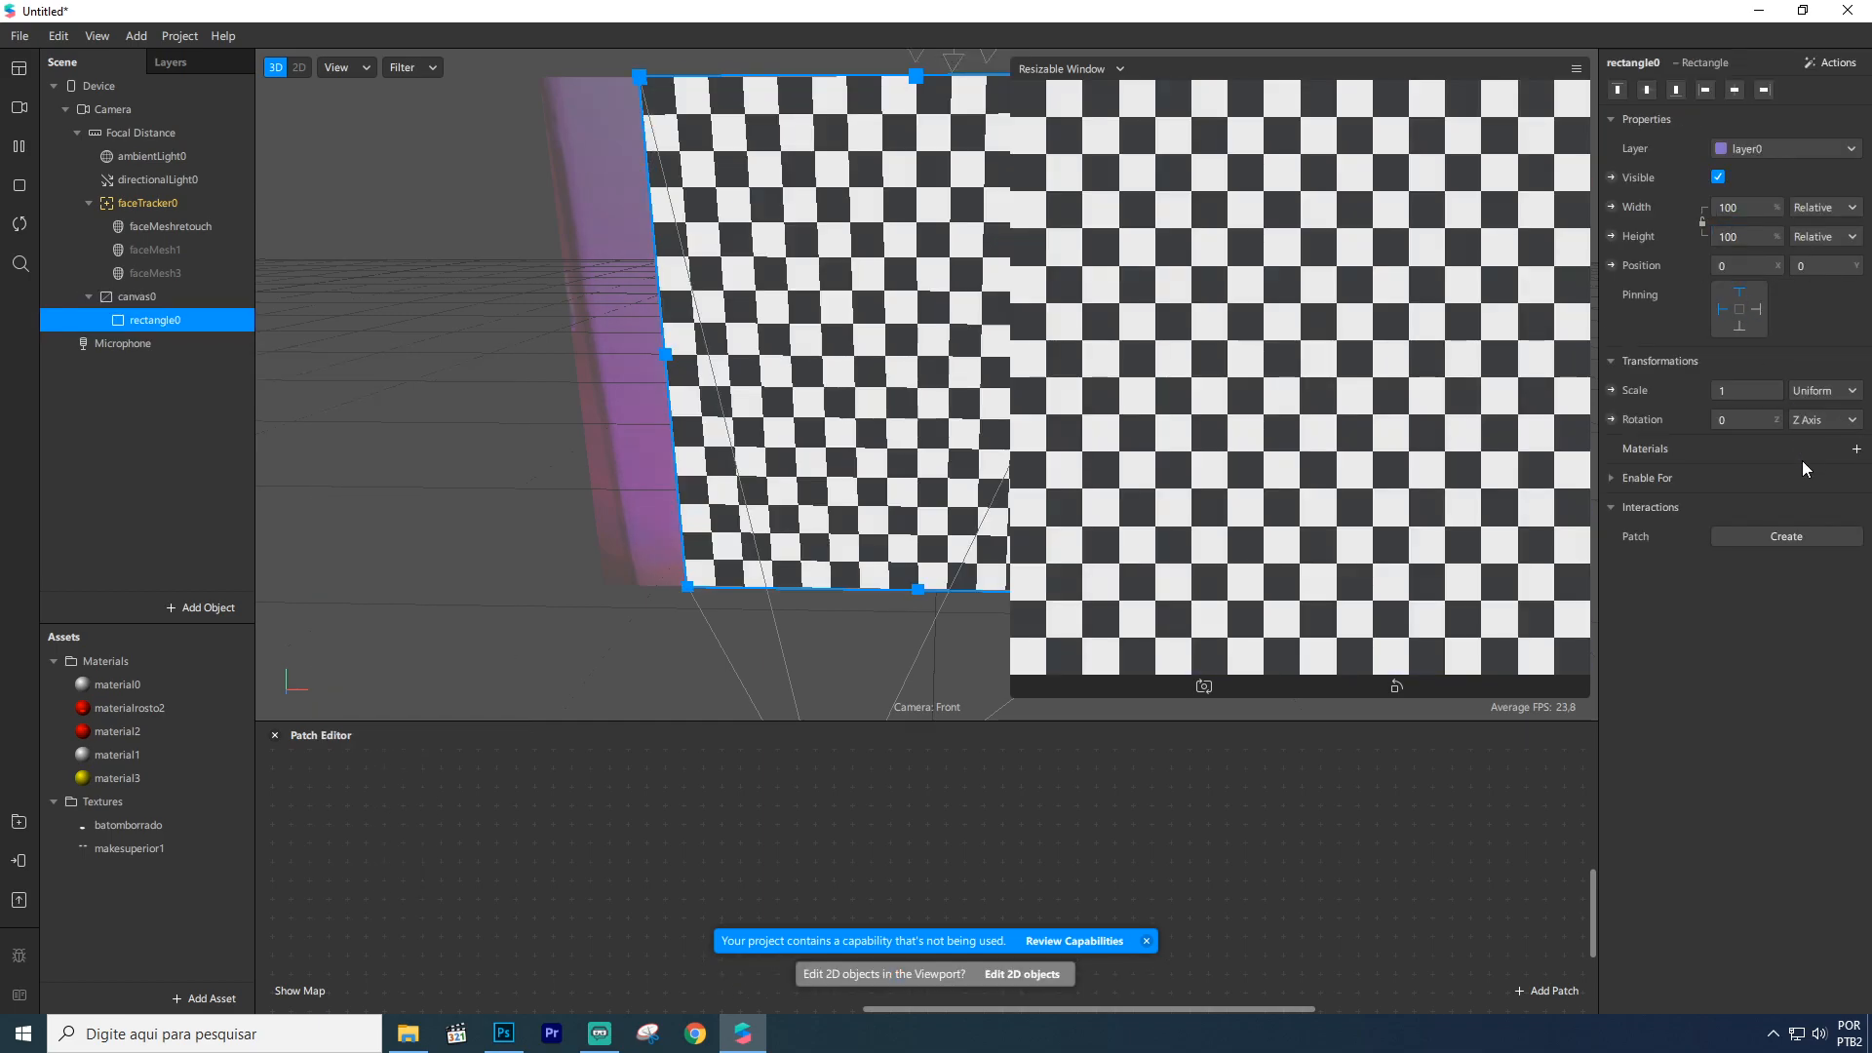
left_click(1854, 449)
left_click(1749, 560)
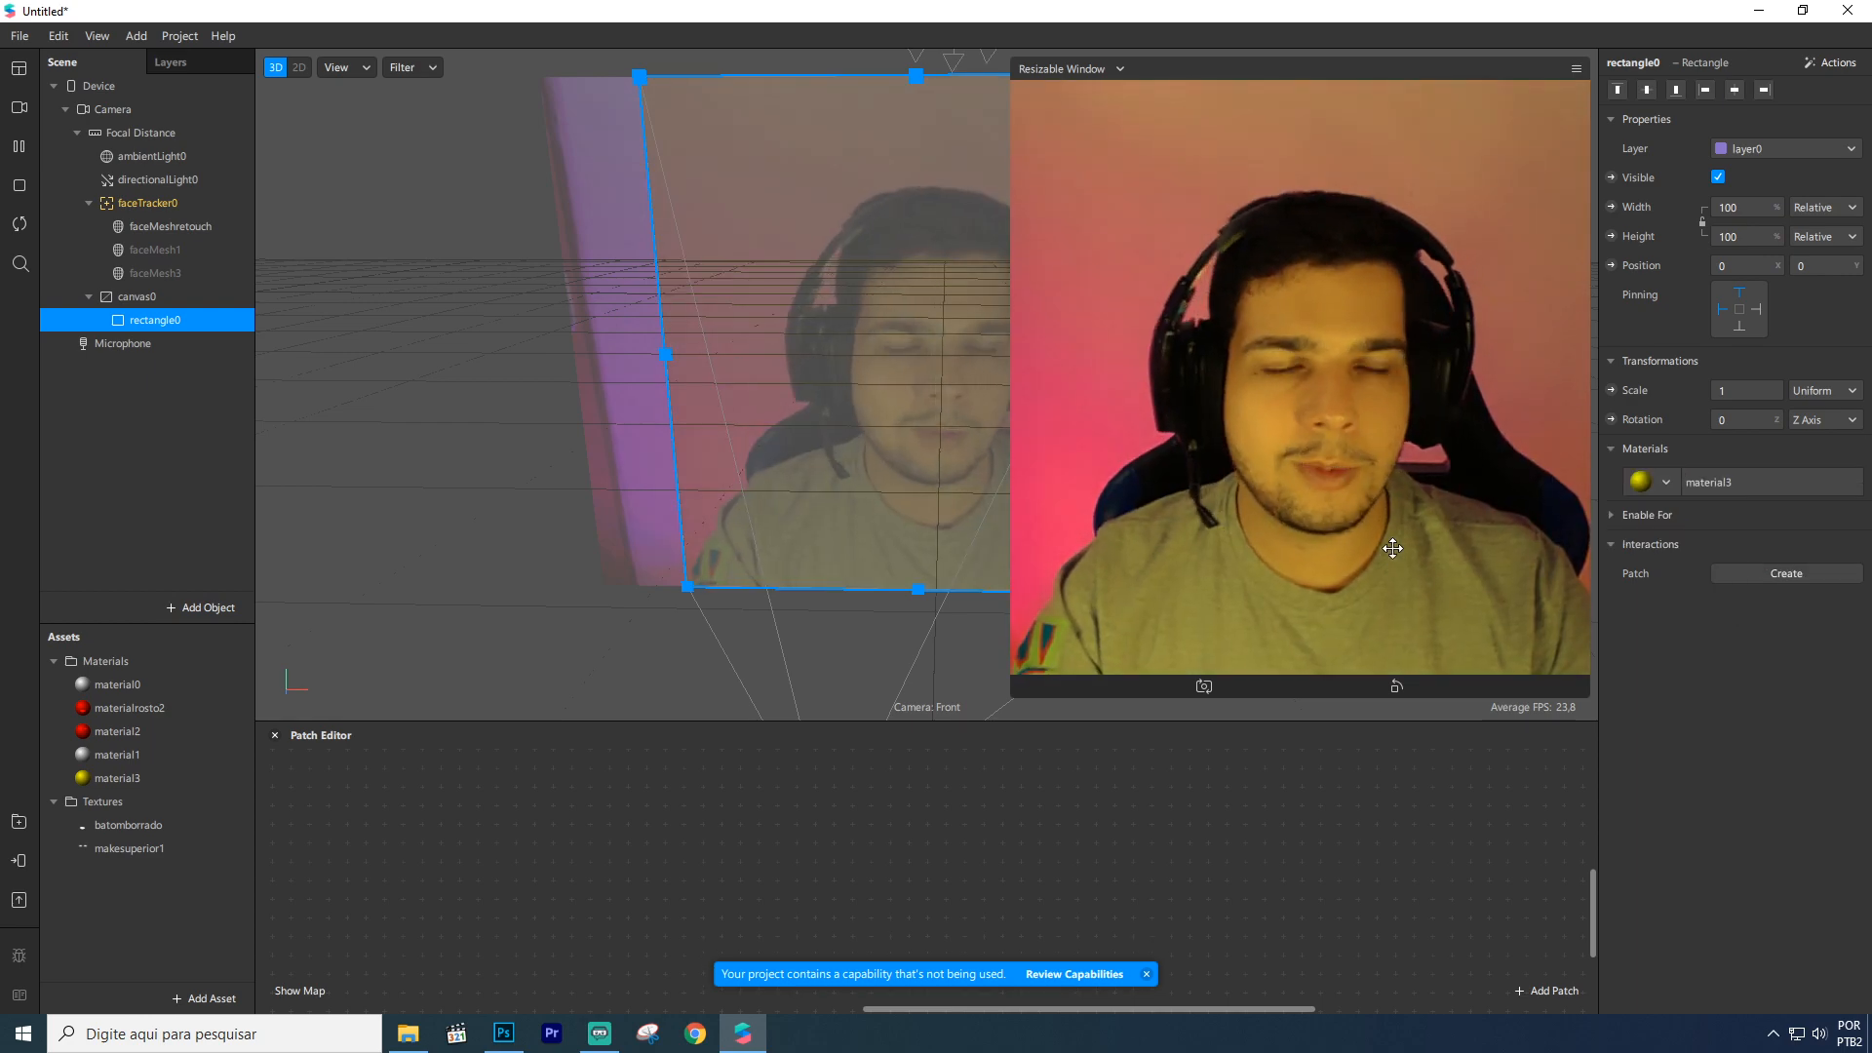
Move canvas0 with its rectangle into faceTracker0, and move it back out to sit directly above the tracker.
left_click(144, 307)
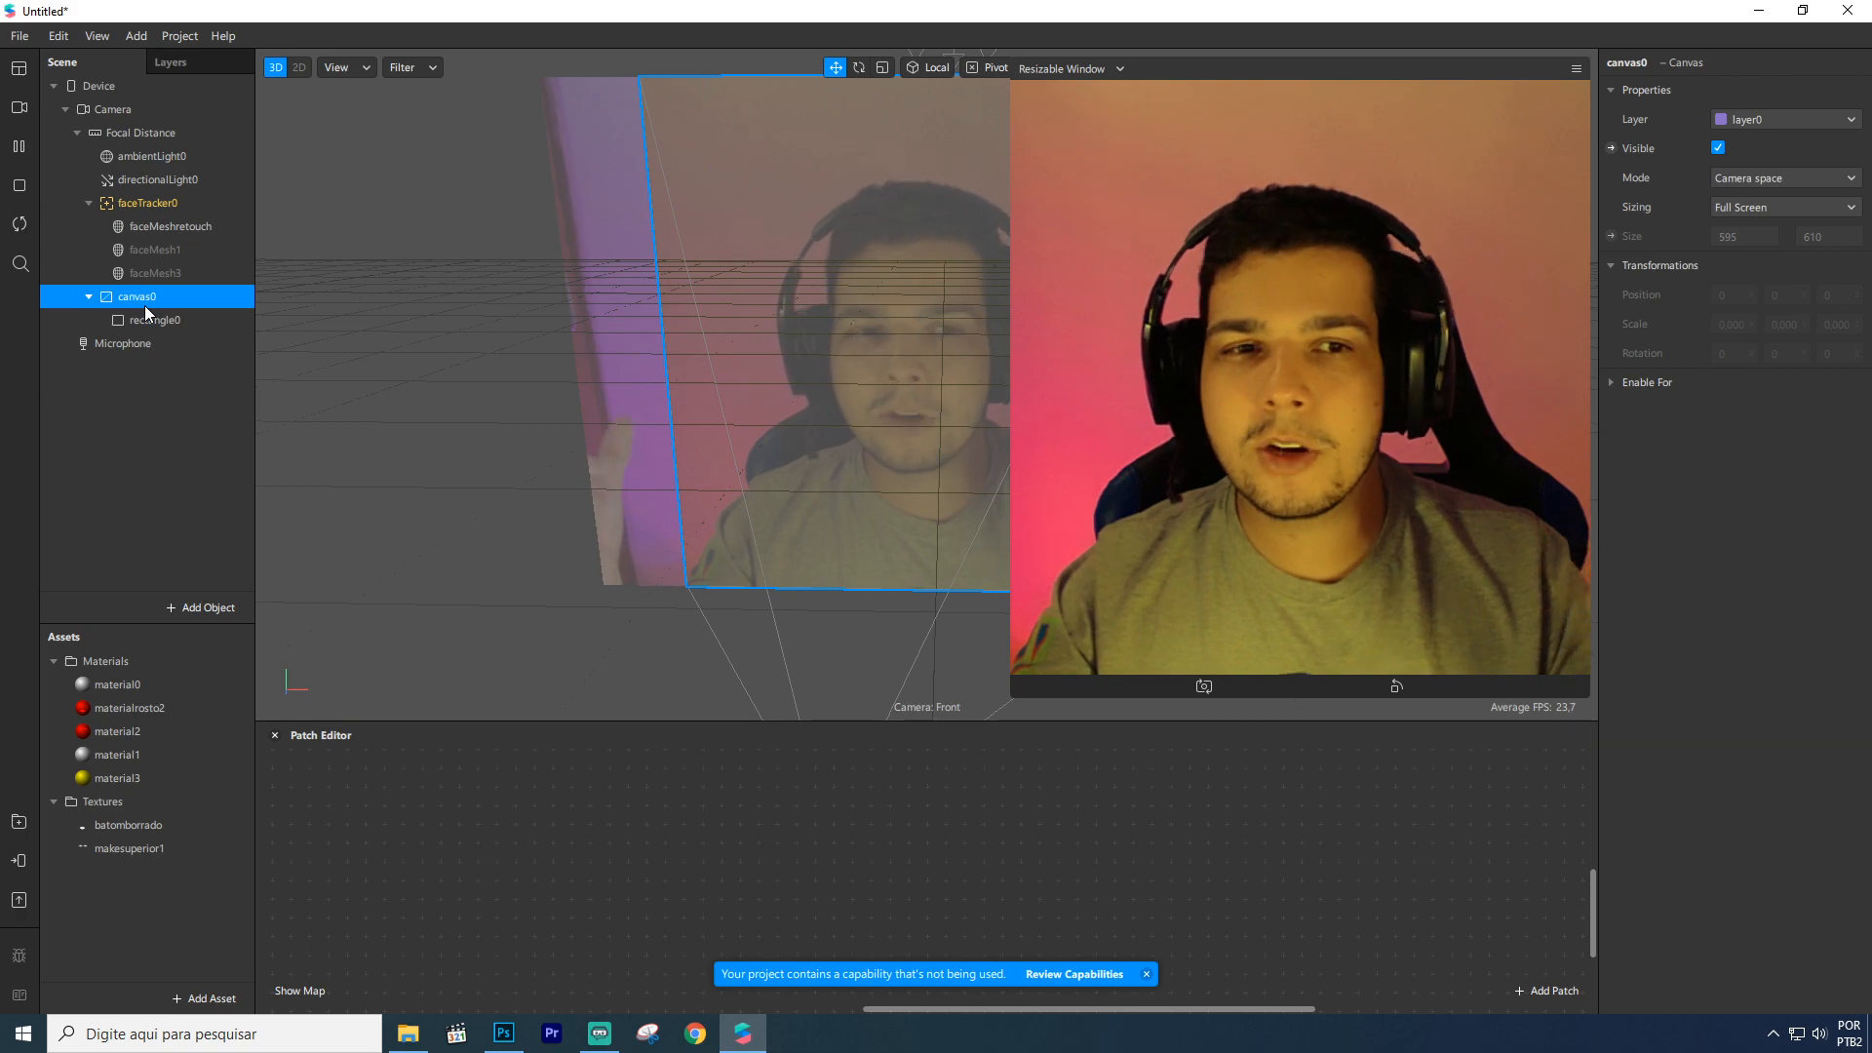
left_click(131, 320)
left_click(137, 300)
left_click_drag(138, 300, 178, 206)
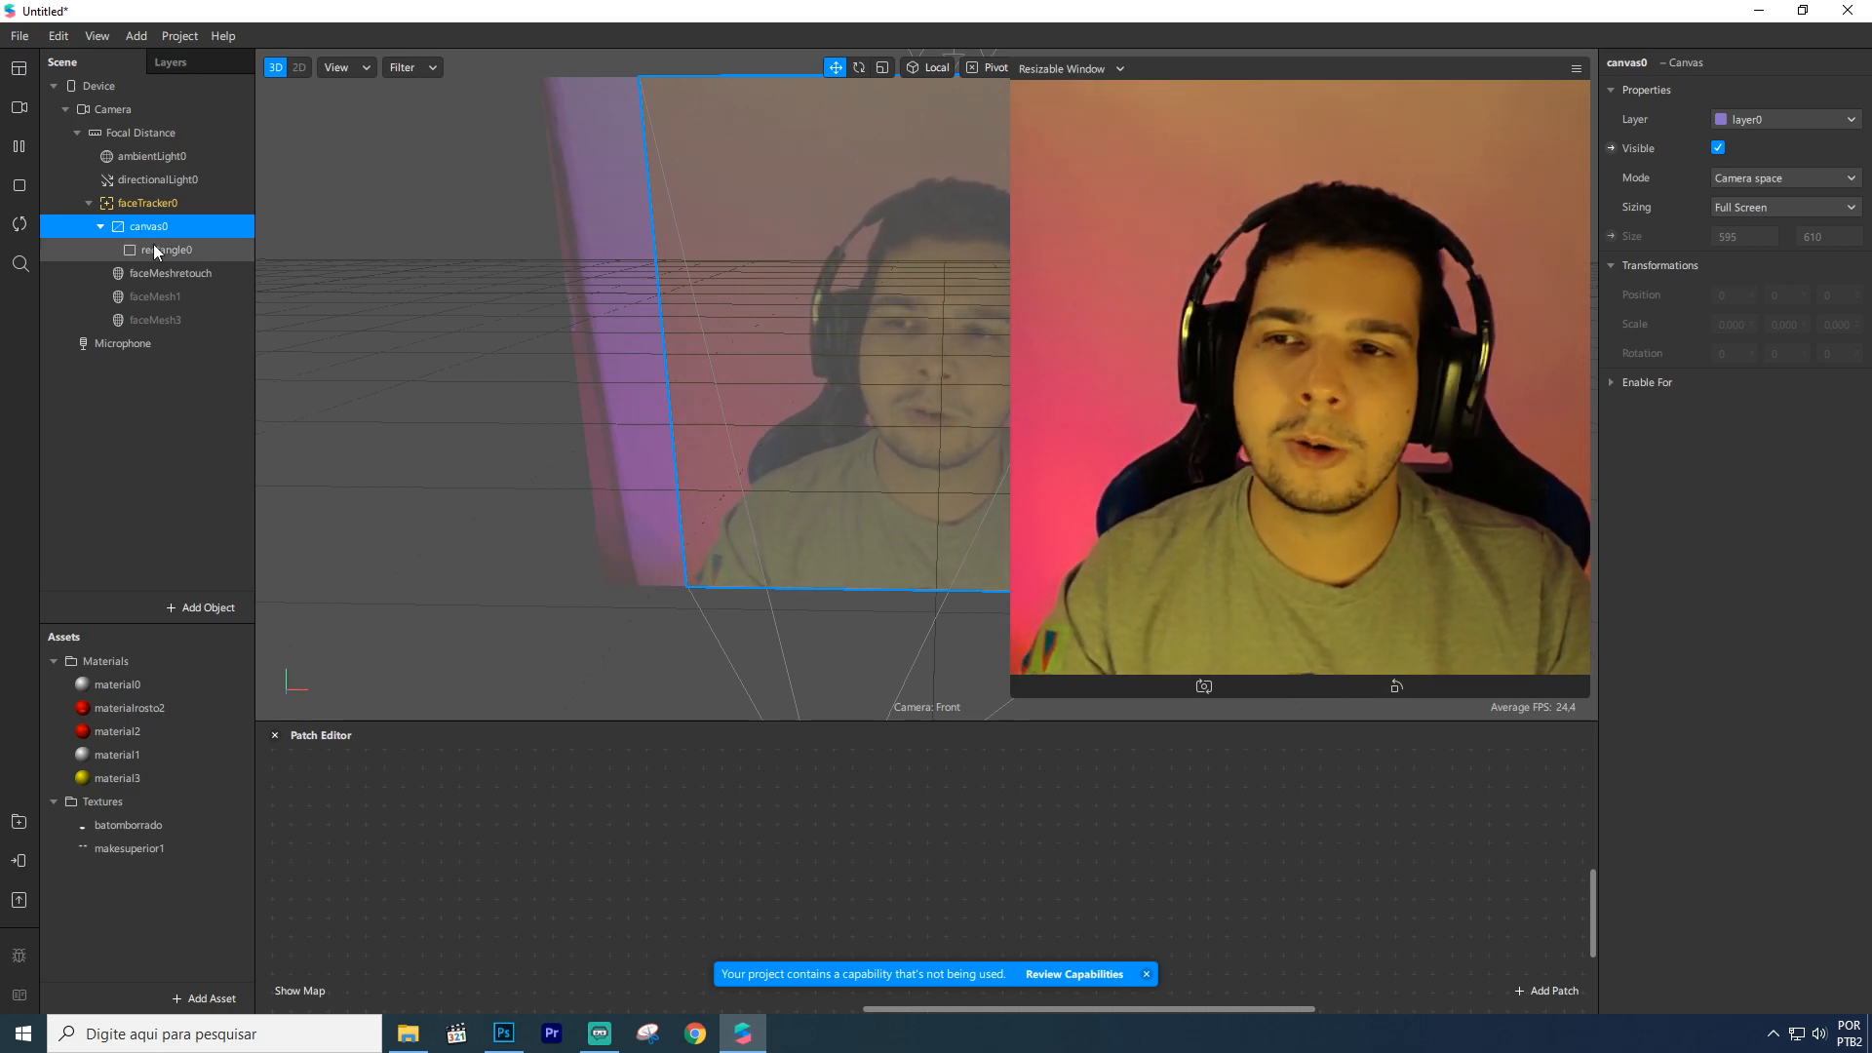
left_click_drag(142, 227, 137, 184)
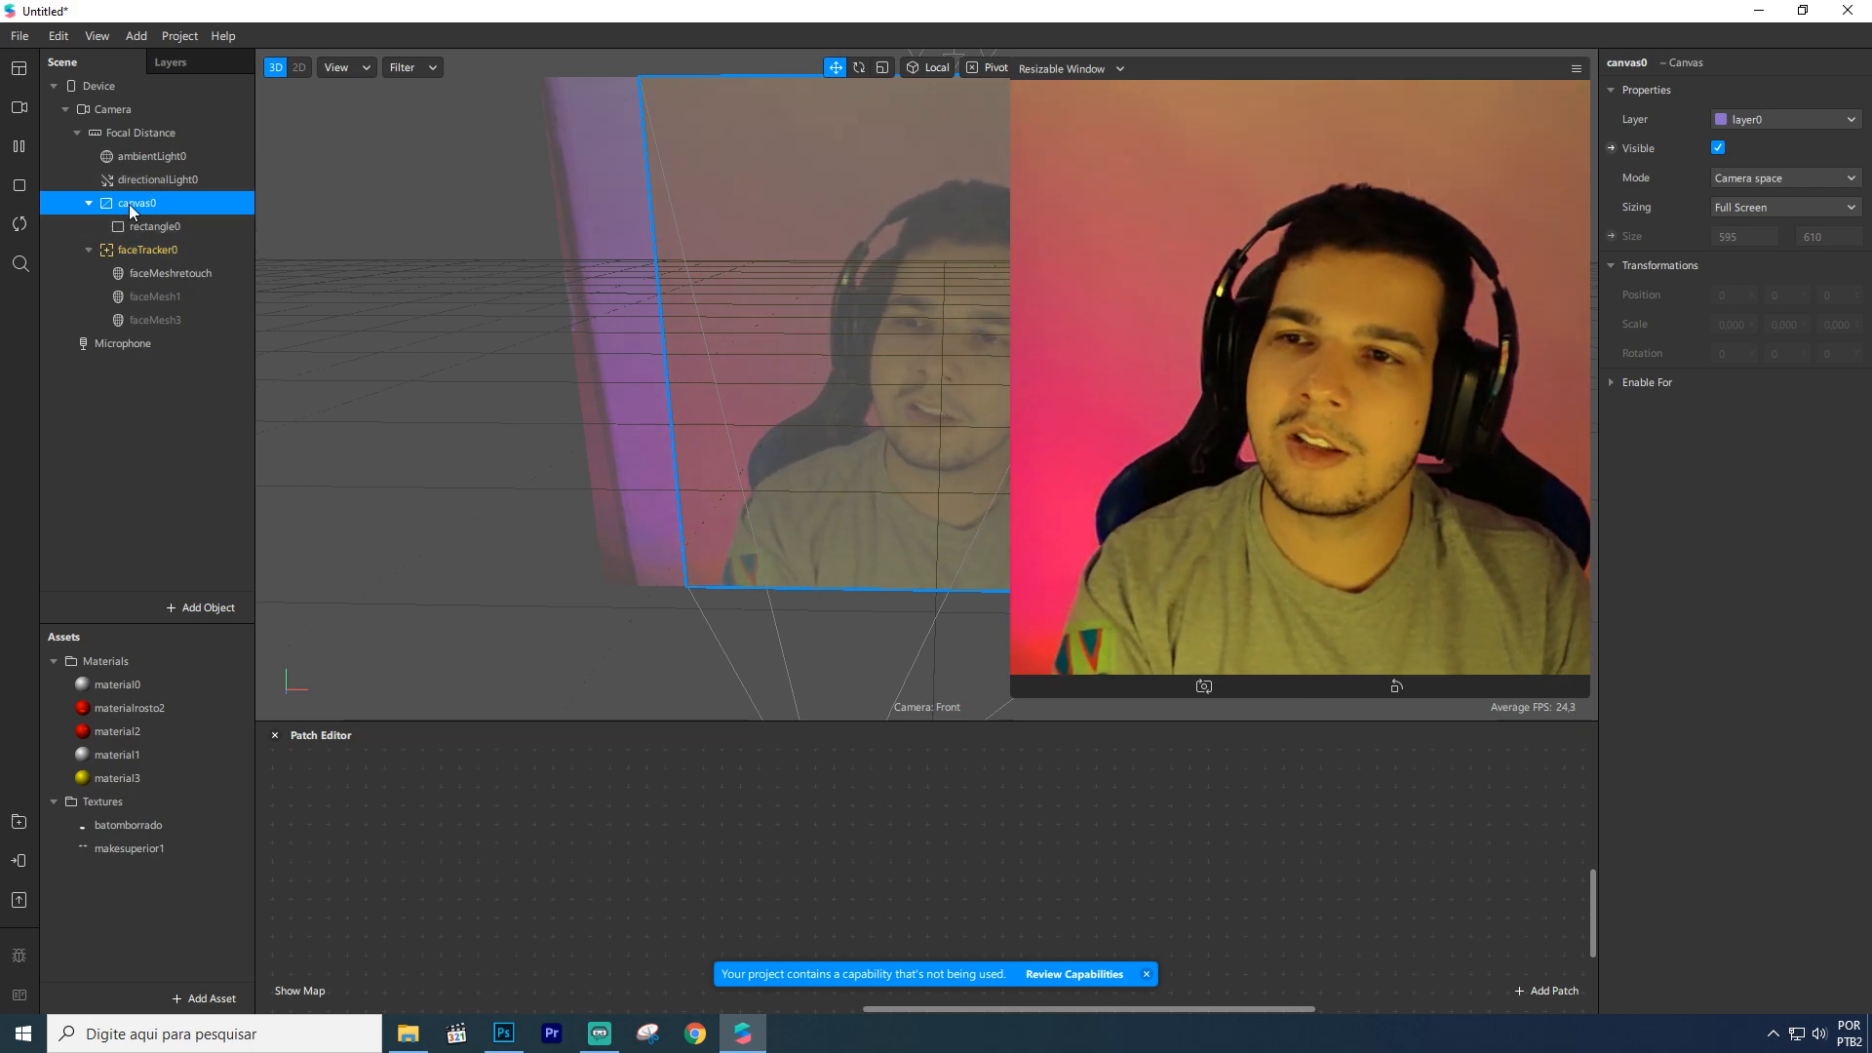
Delete canvas0 together with its rectangle, and select both faceMesh1 and faceMesh3.
key("Delete")
left_click(138, 206)
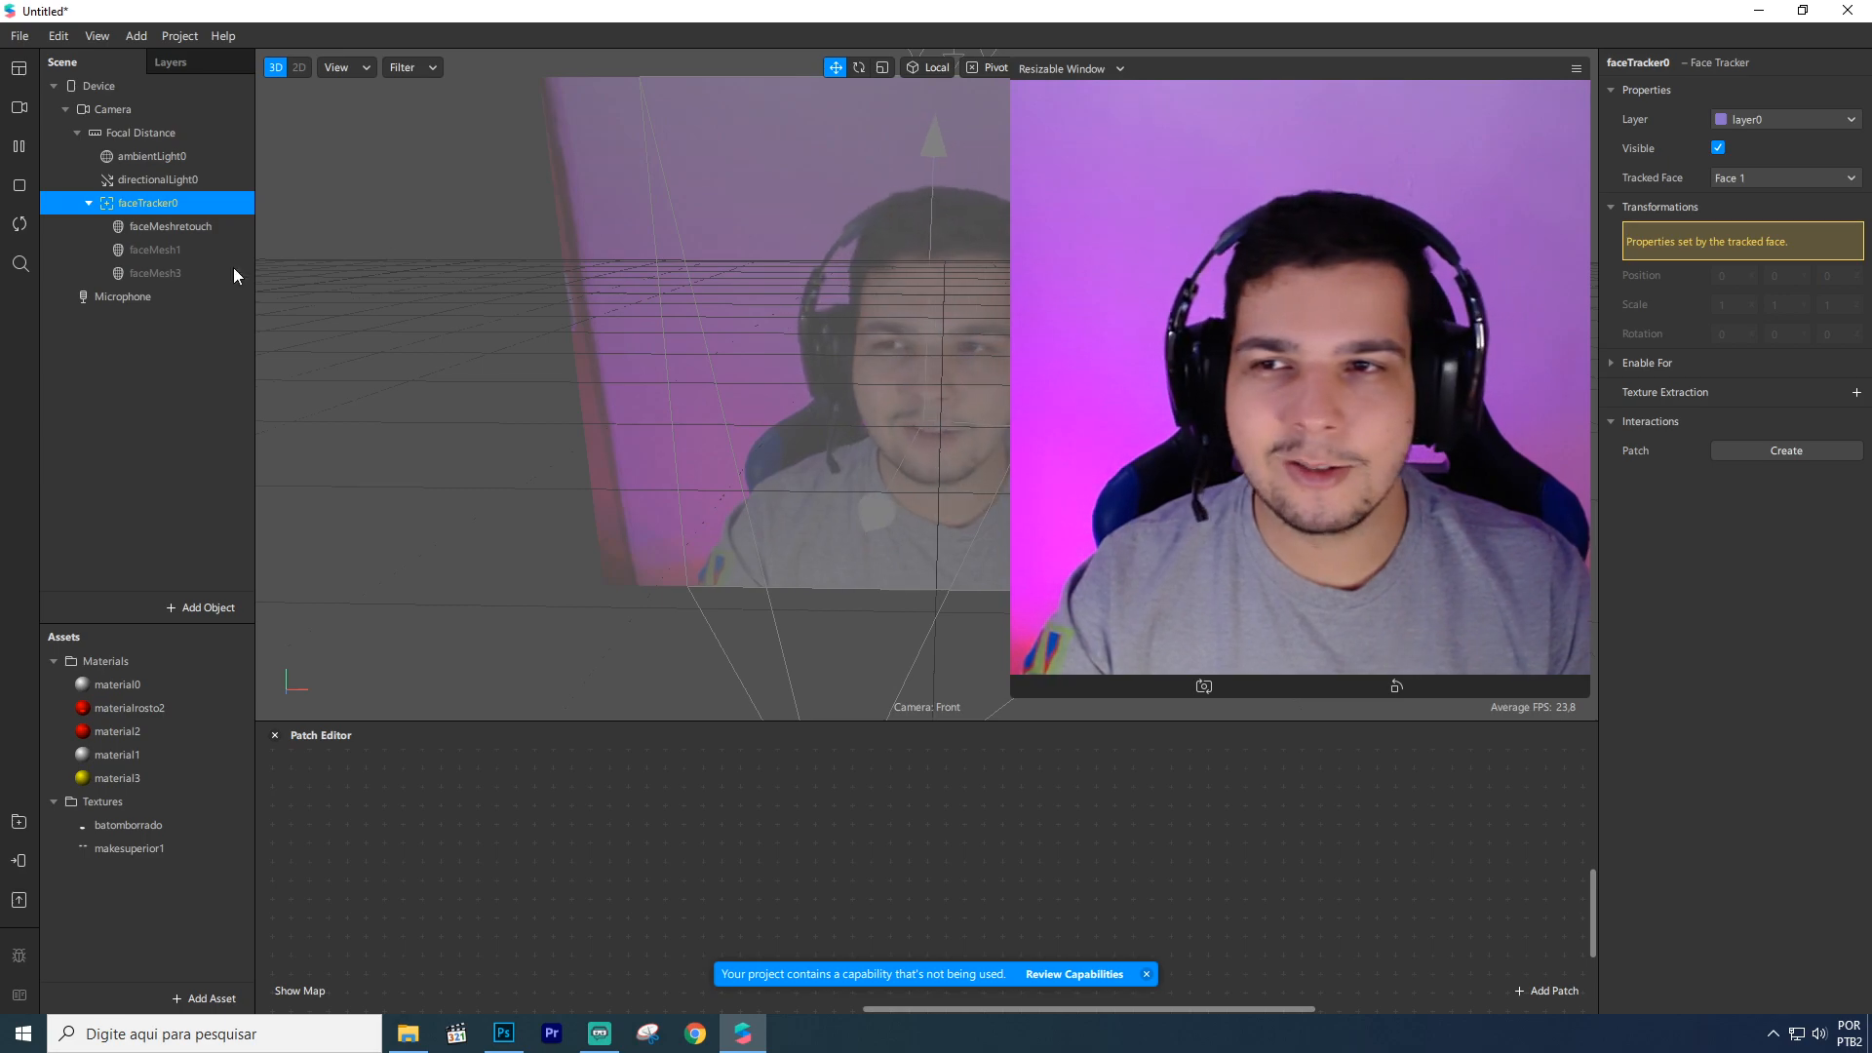
left_click(160, 253)
left_click(160, 271, "shift")
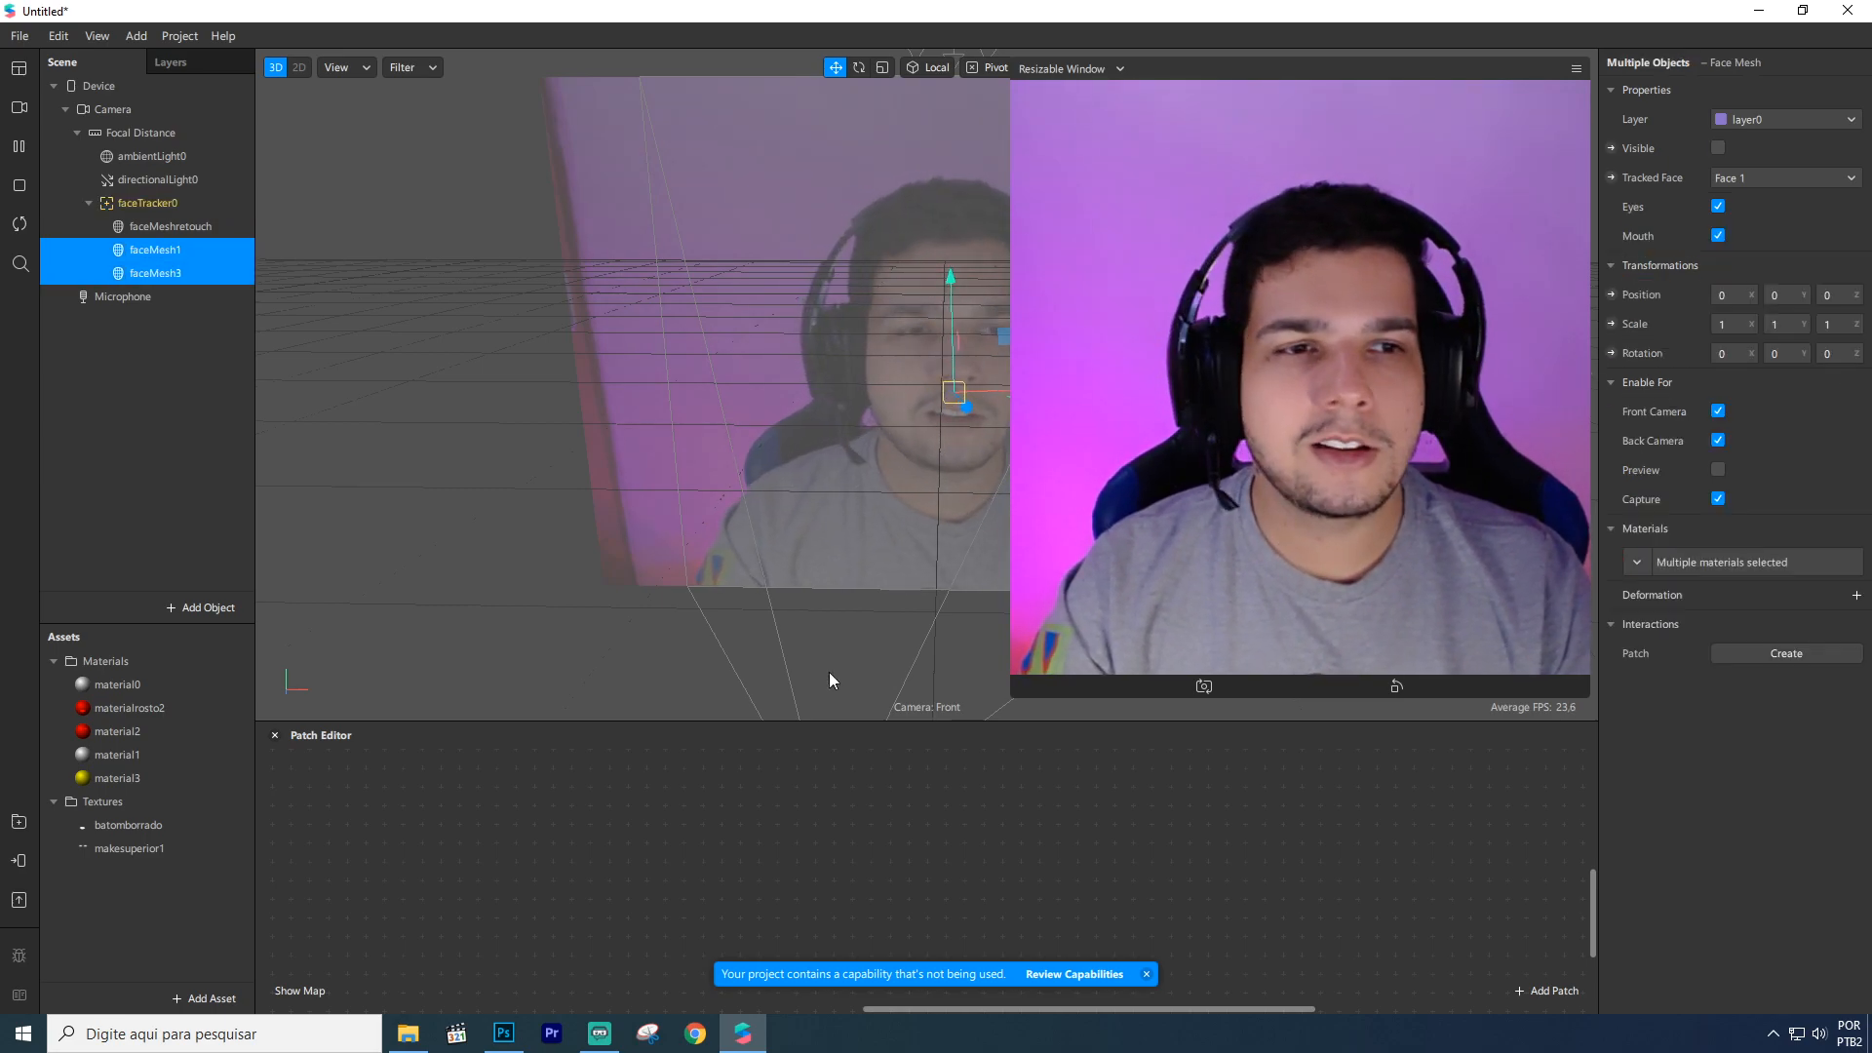
Play WhatsApp Video 2020-10-19 at 15.28.14.mp4 from the Aula enable for folder, and close it to return to the project.
left_click(407, 1033)
left_click(1048, 429)
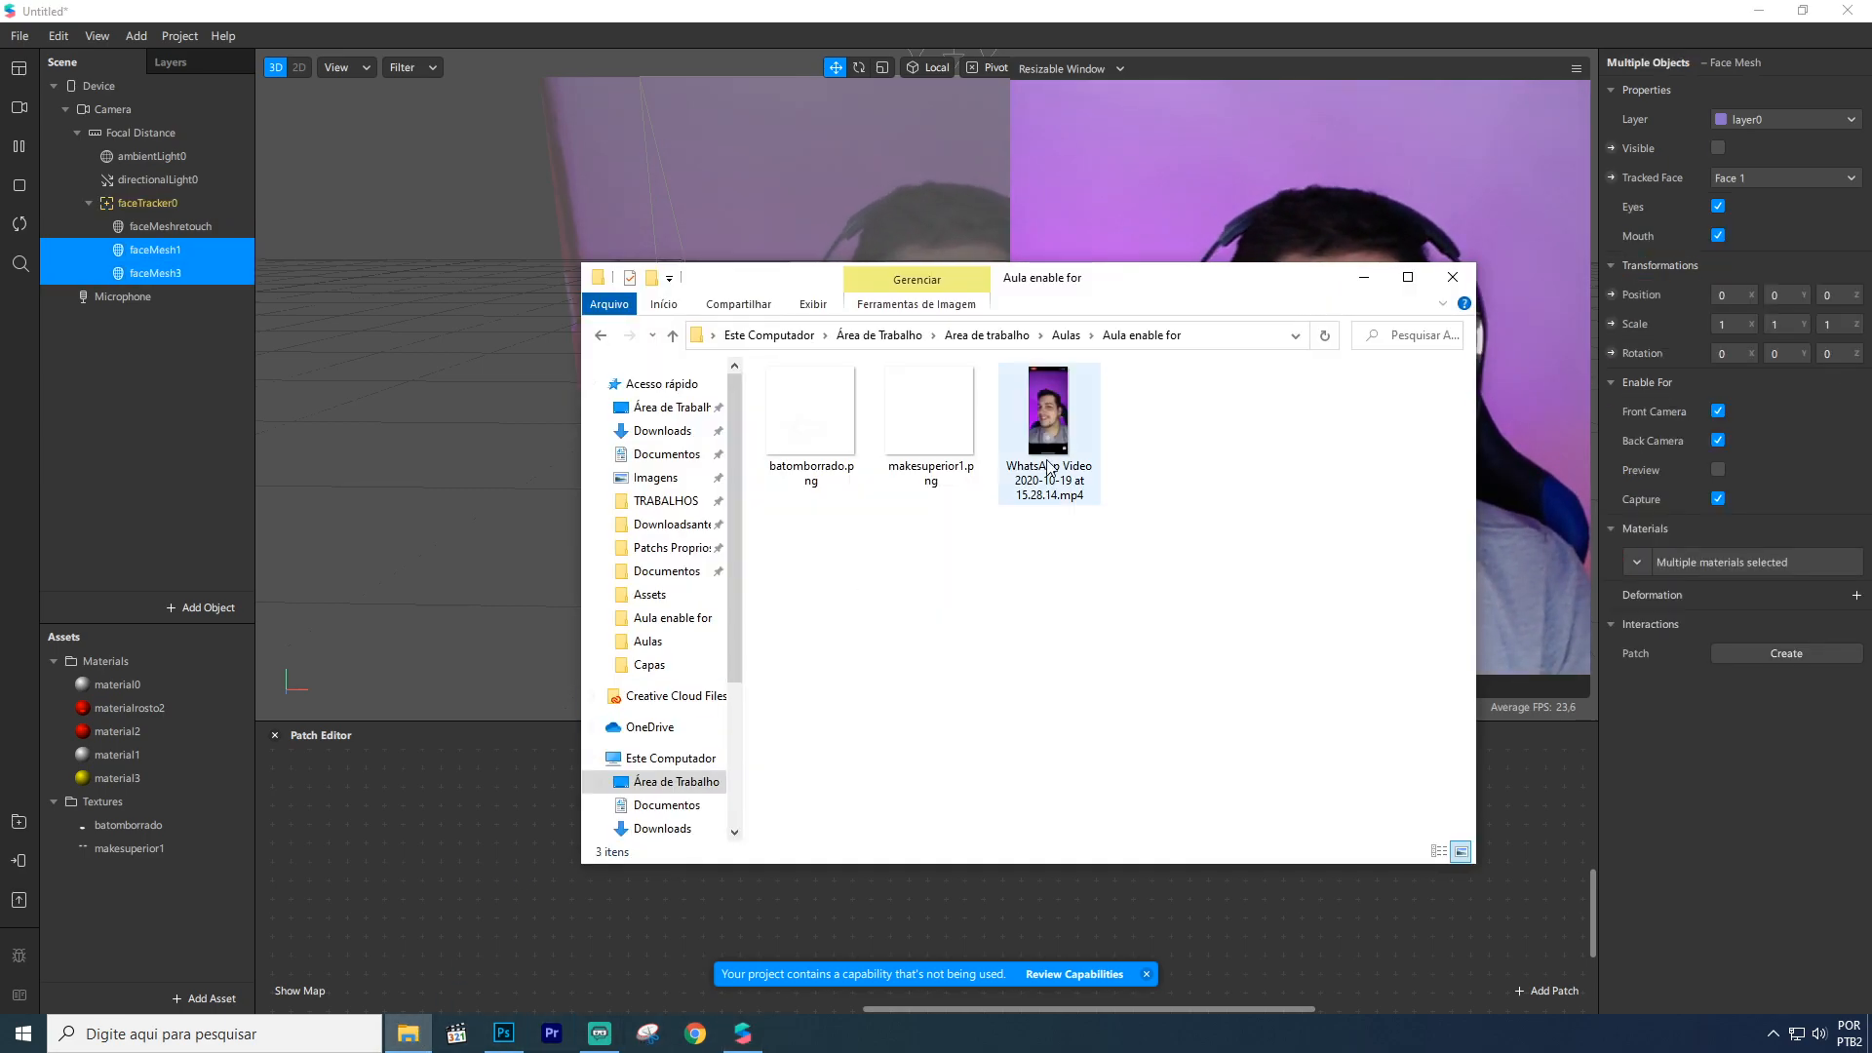
double_click(1048, 432)
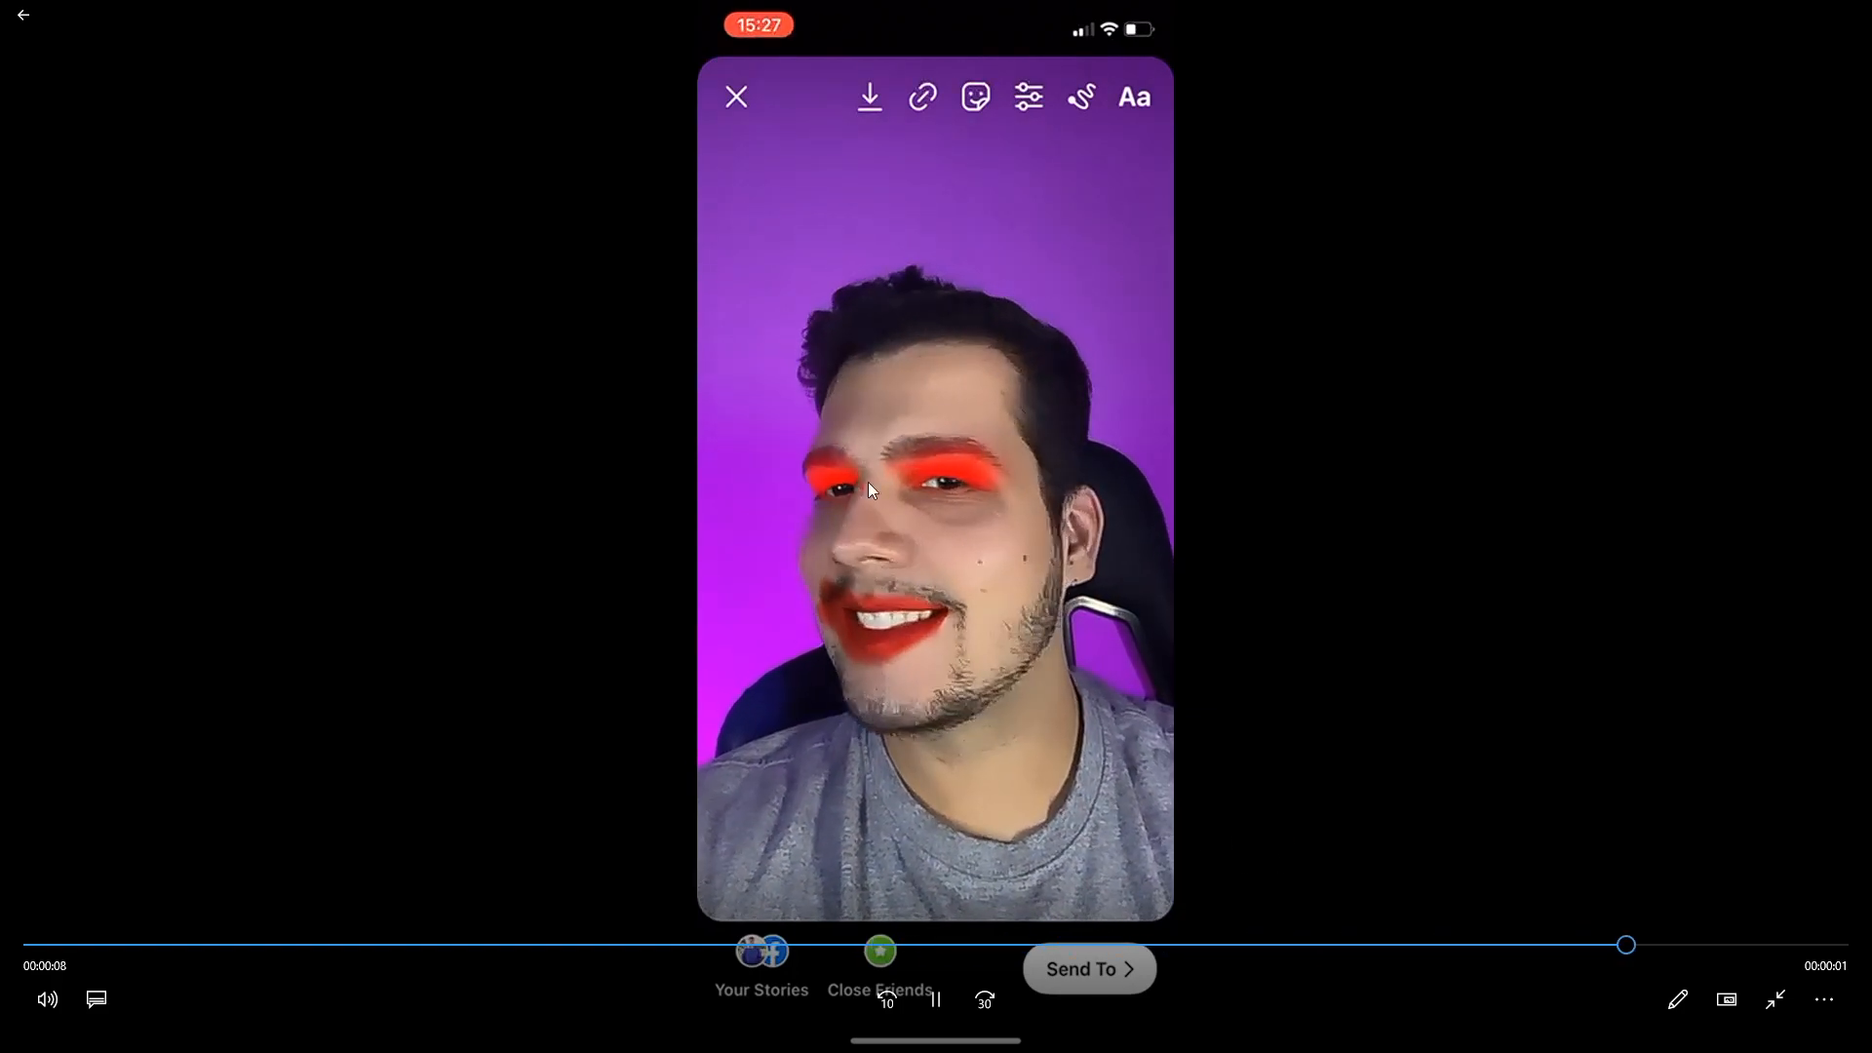
left_click(934, 999)
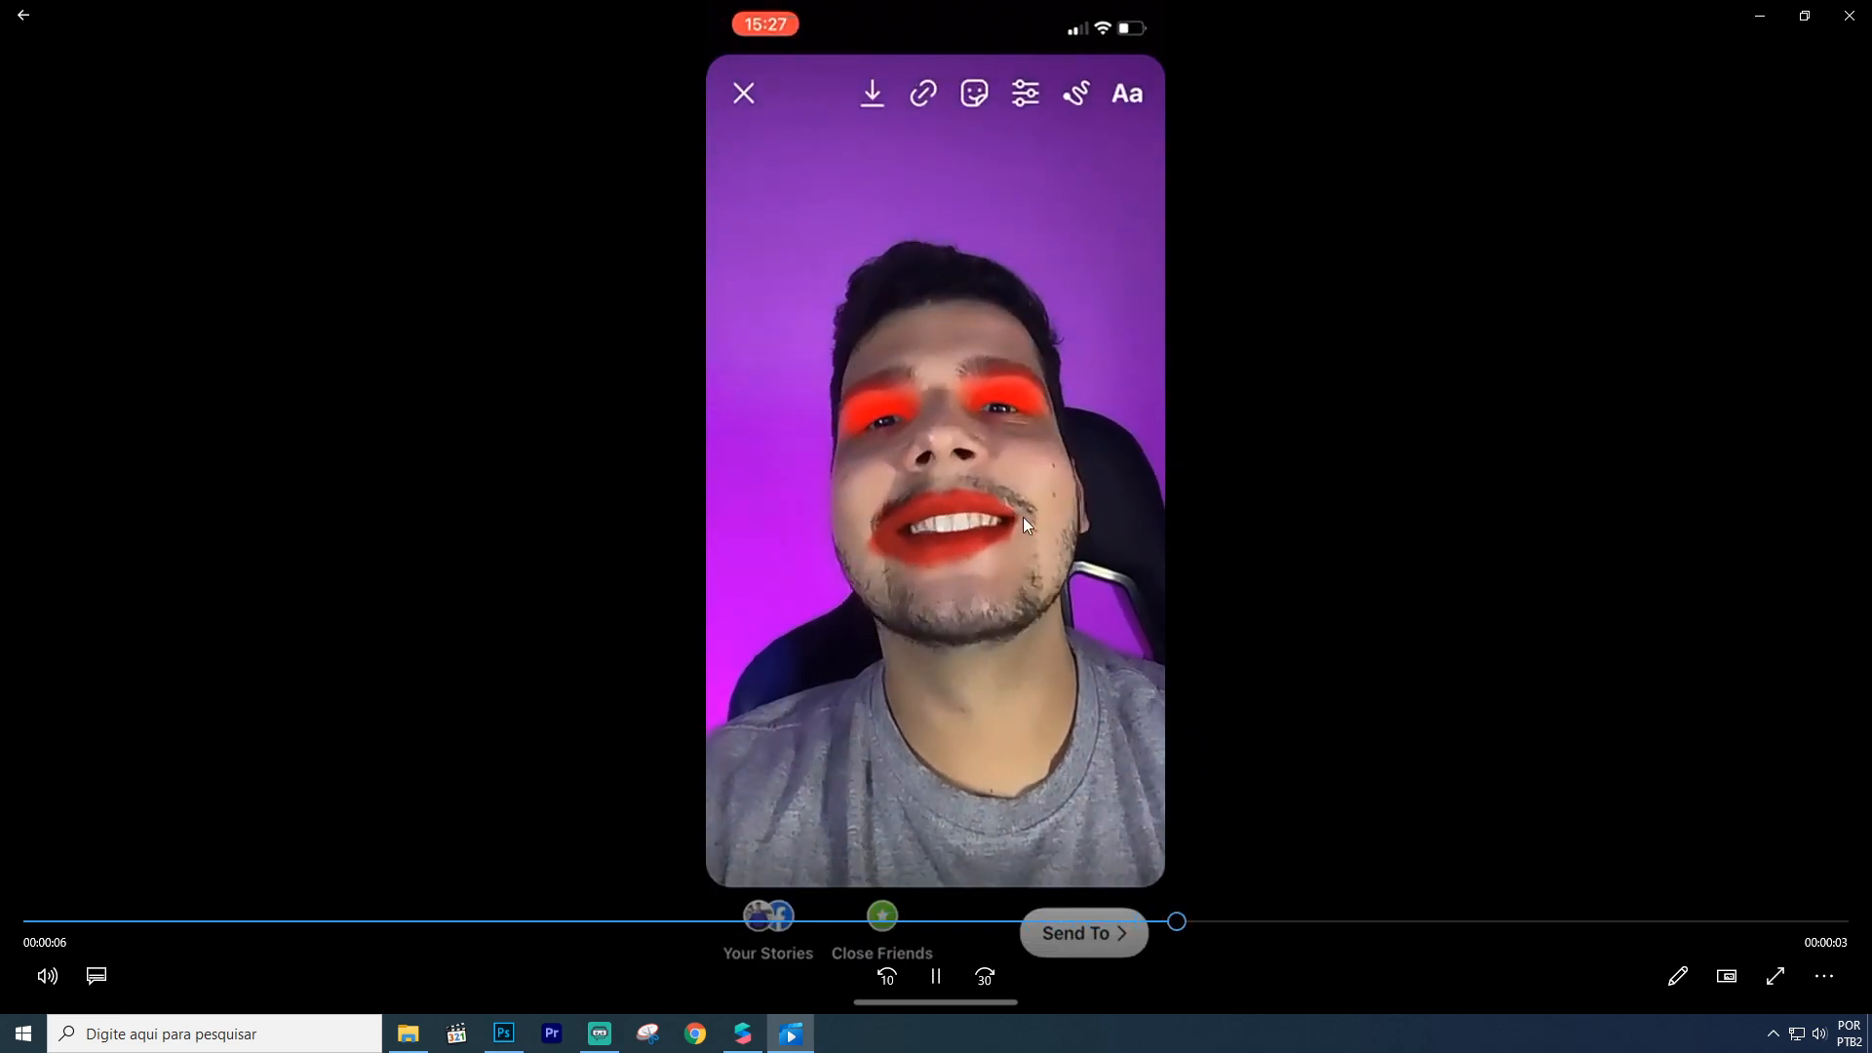
left_click(1848, 16)
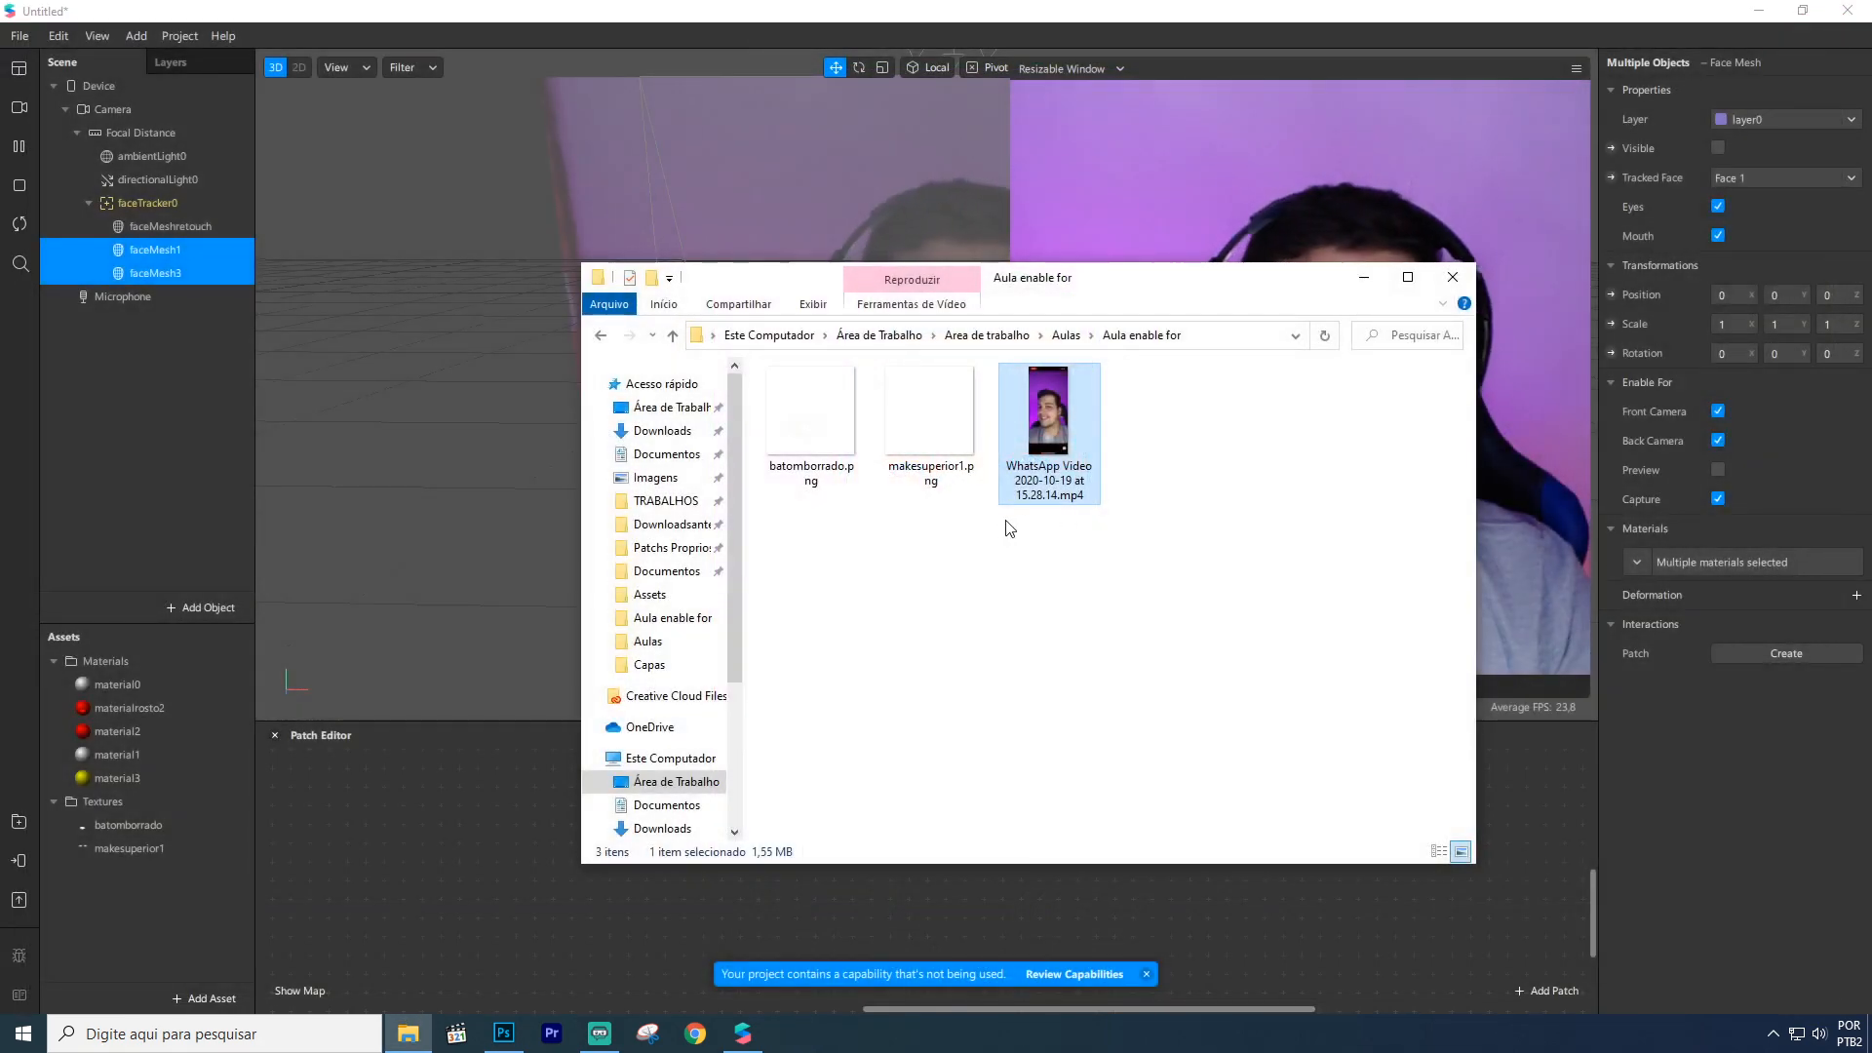
left_click(1384, 921)
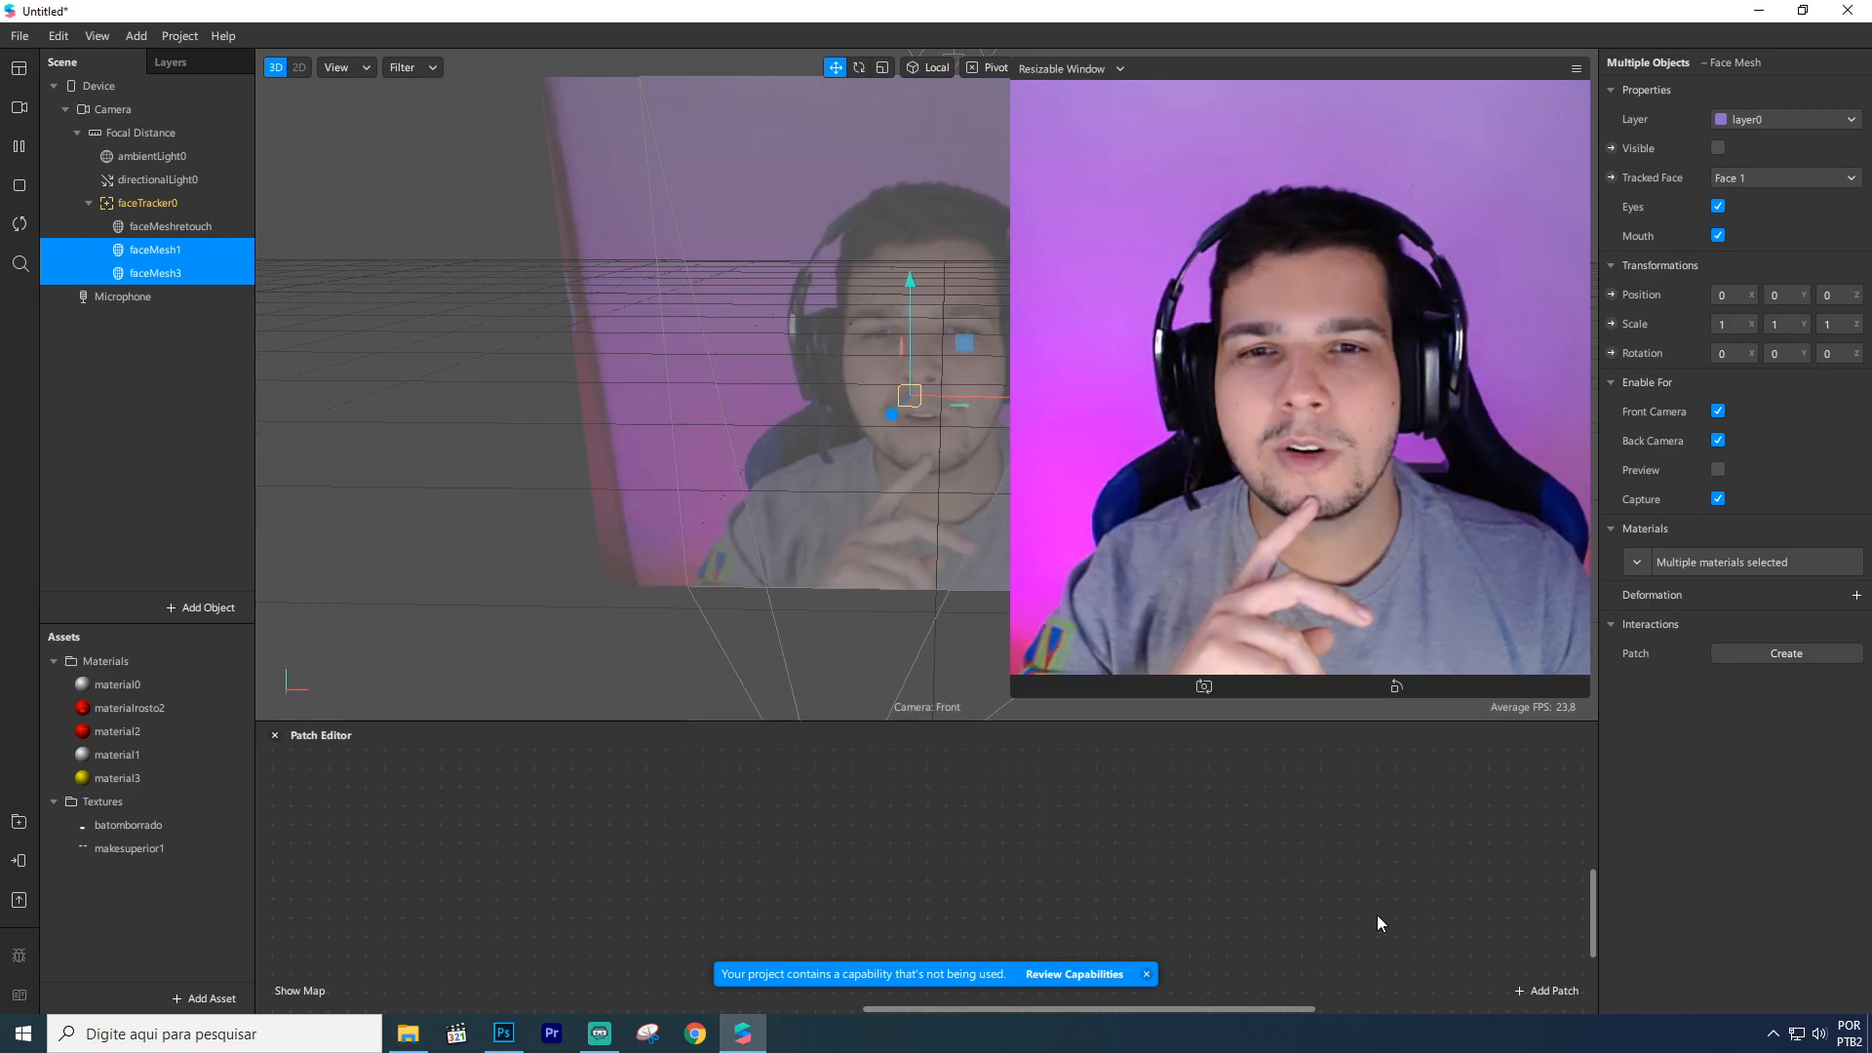
Examine the Enable For settings of faceMeshretouch and faceTracker0.
left_click(146, 230)
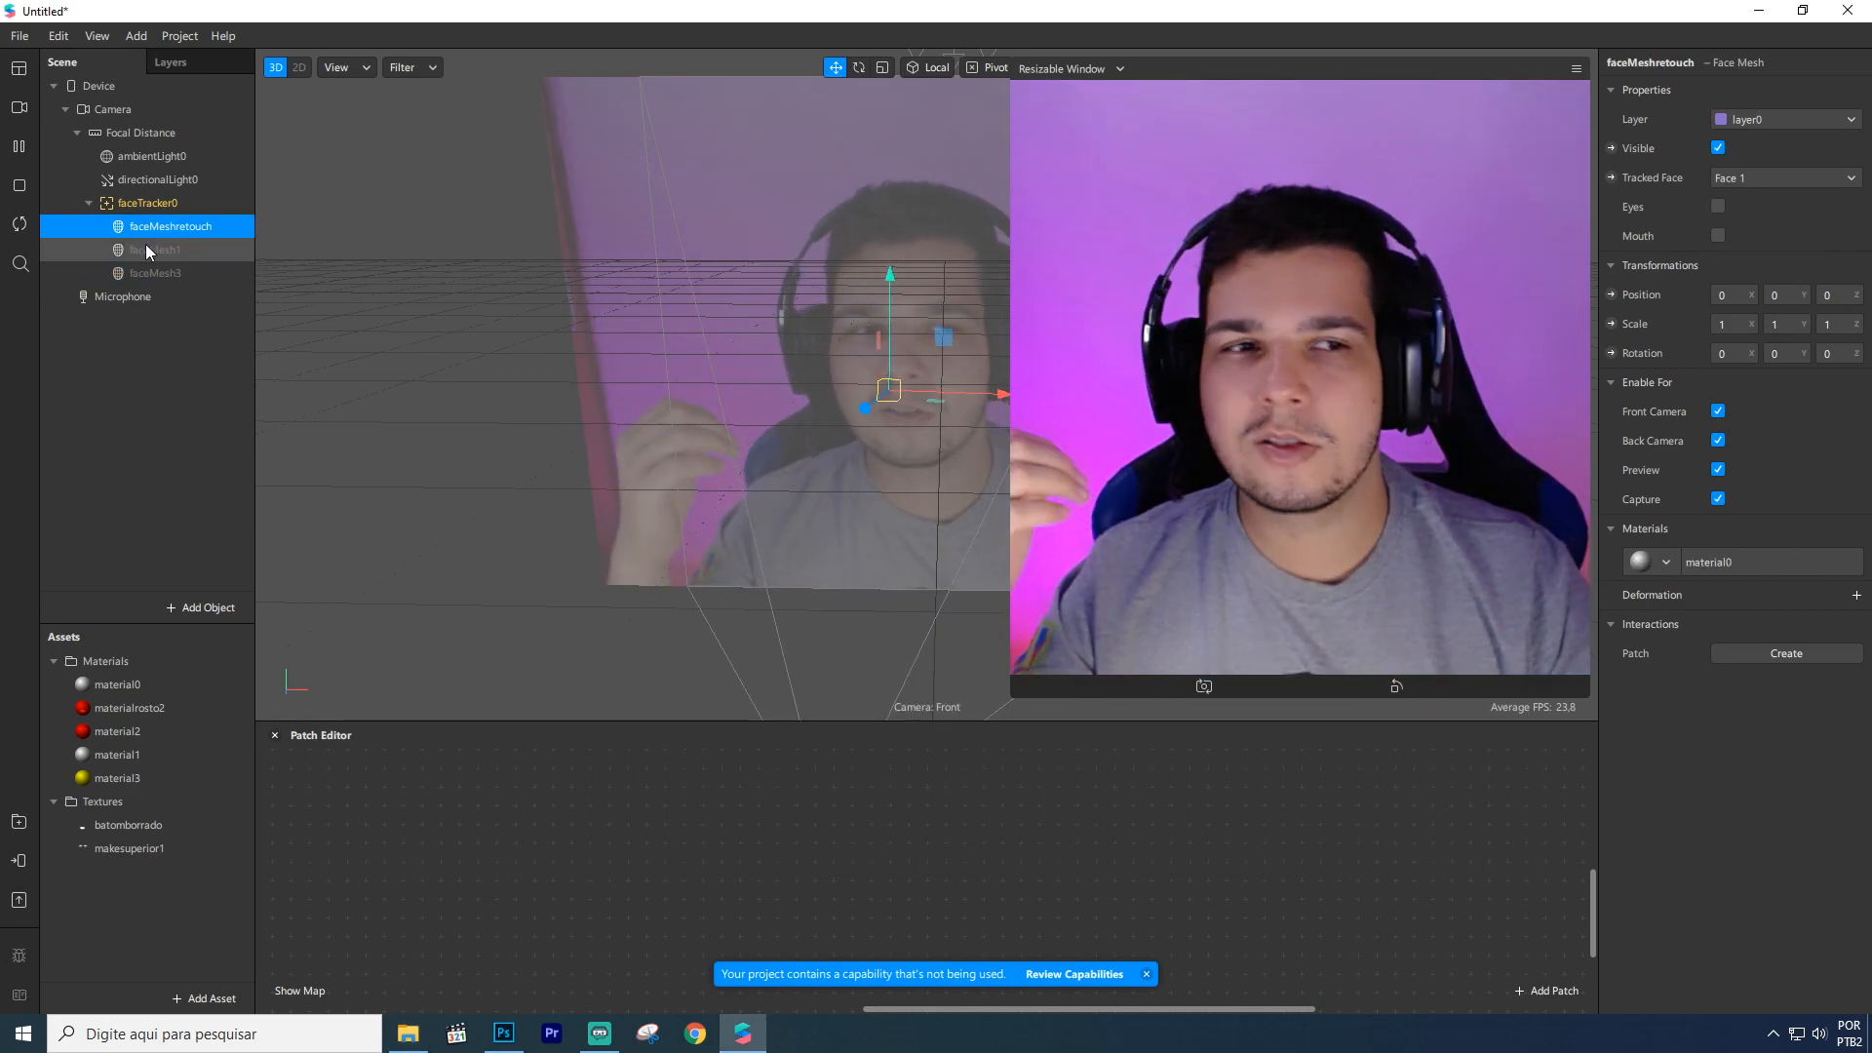
left_click(126, 204)
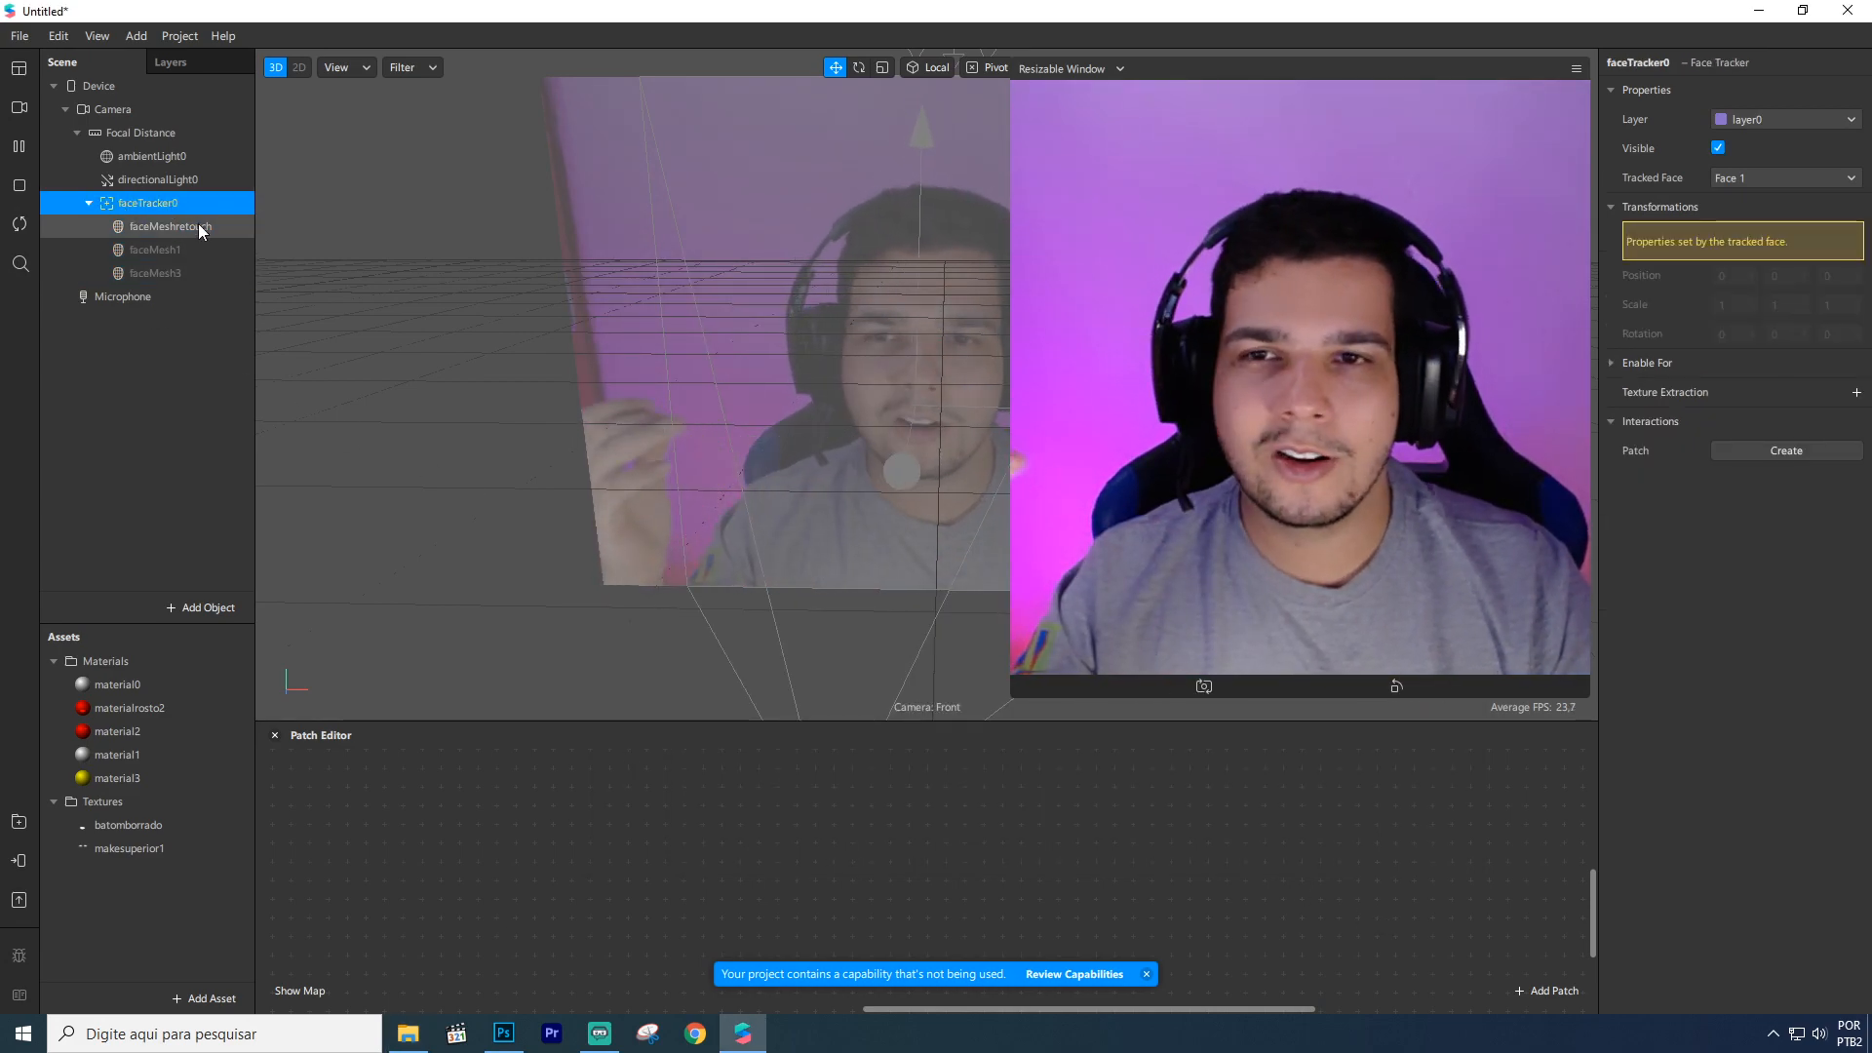
left_click(1614, 362)
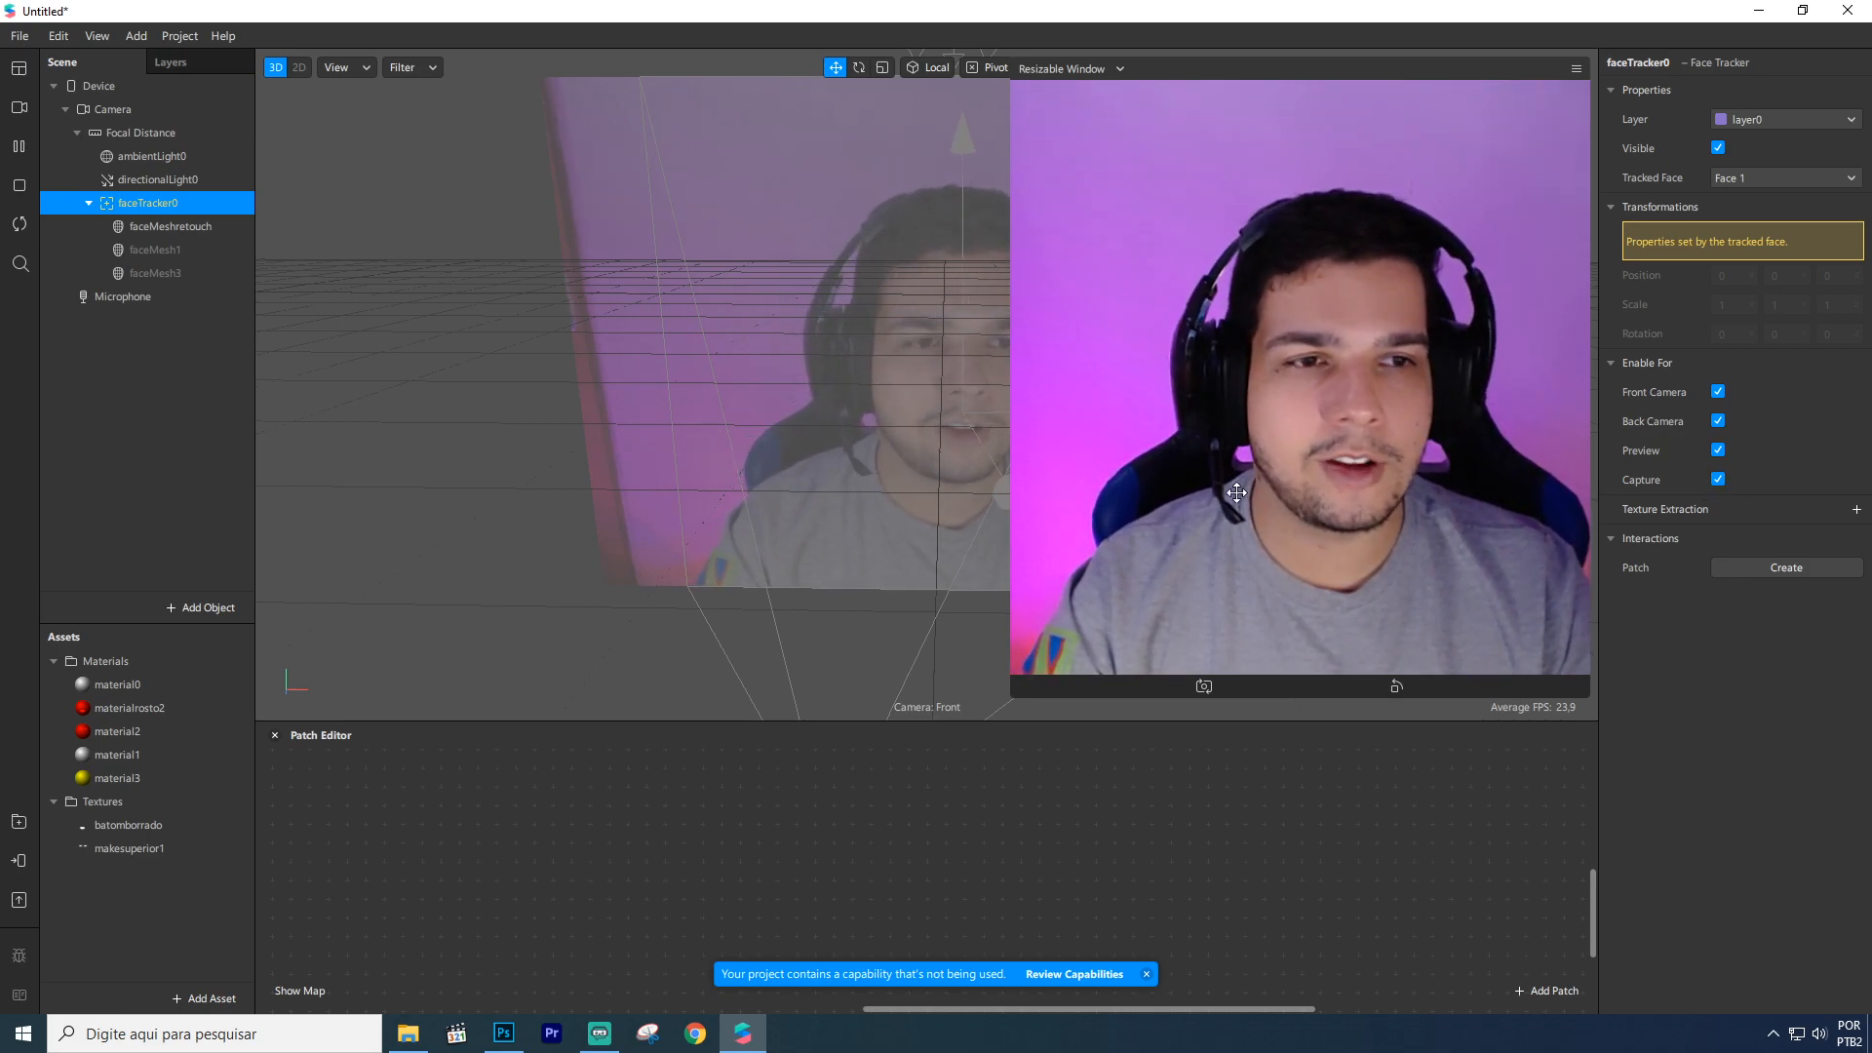
Enable Preview for faceMesh1 and faceMesh3 together and make both meshes visible.
left_click(186, 250)
left_click(189, 273, "ctrl")
left_click(1718, 470)
left_click(1718, 470)
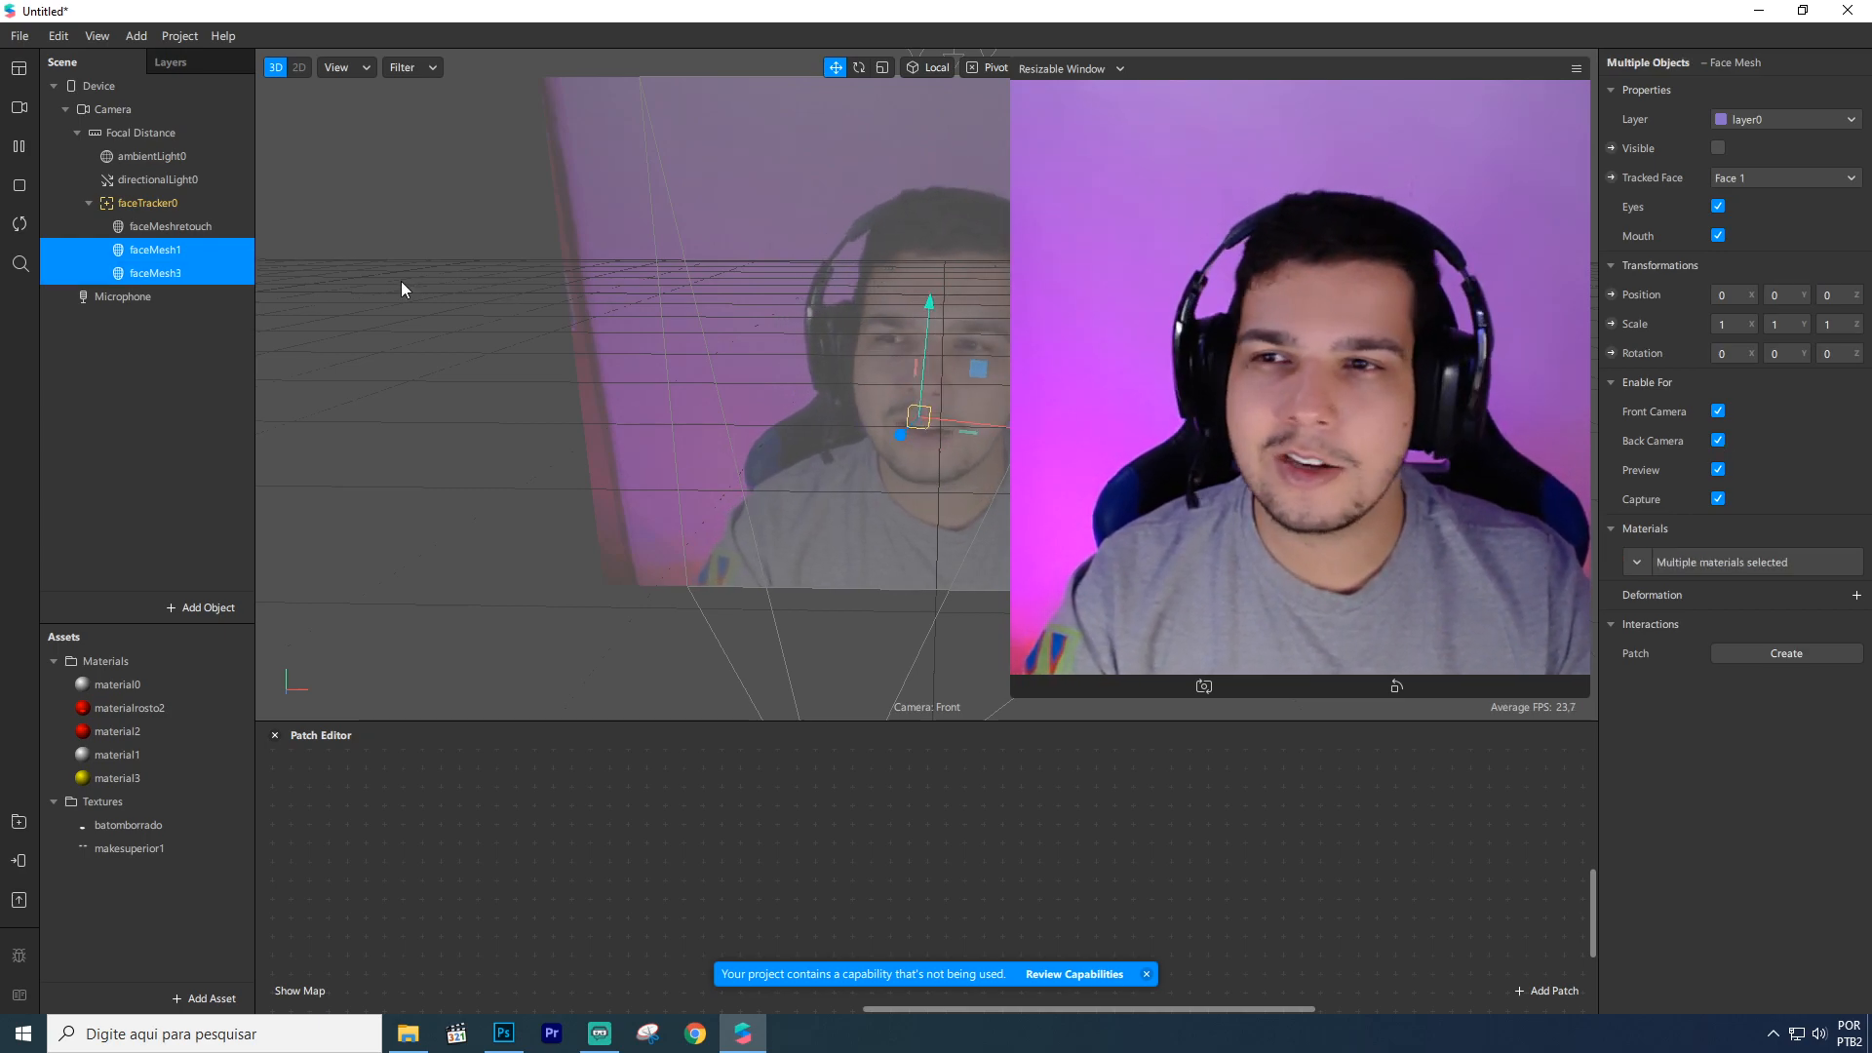
left_click(1717, 148)
Turn off Preview under Enable For on both faceMesh1 and faceMesh3, leaving Capture enabled.
left_click(156, 251)
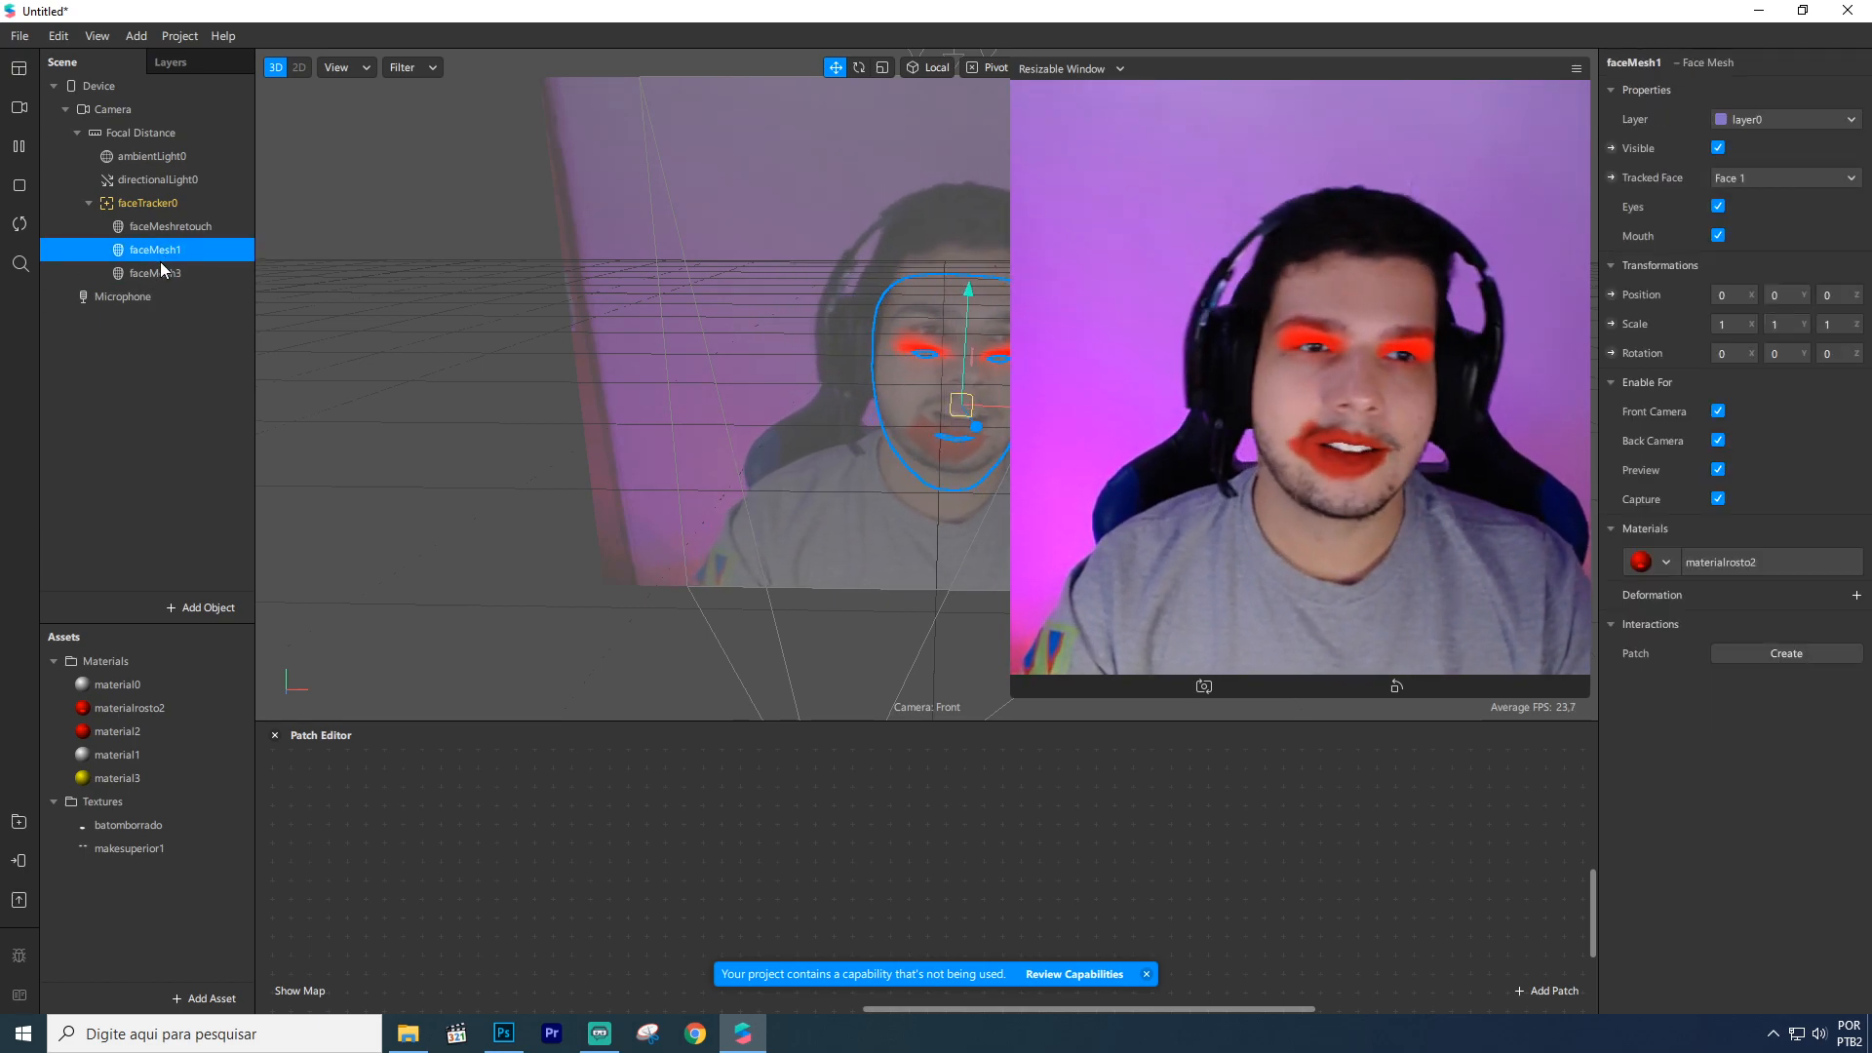
left_click(166, 263, "ctrl")
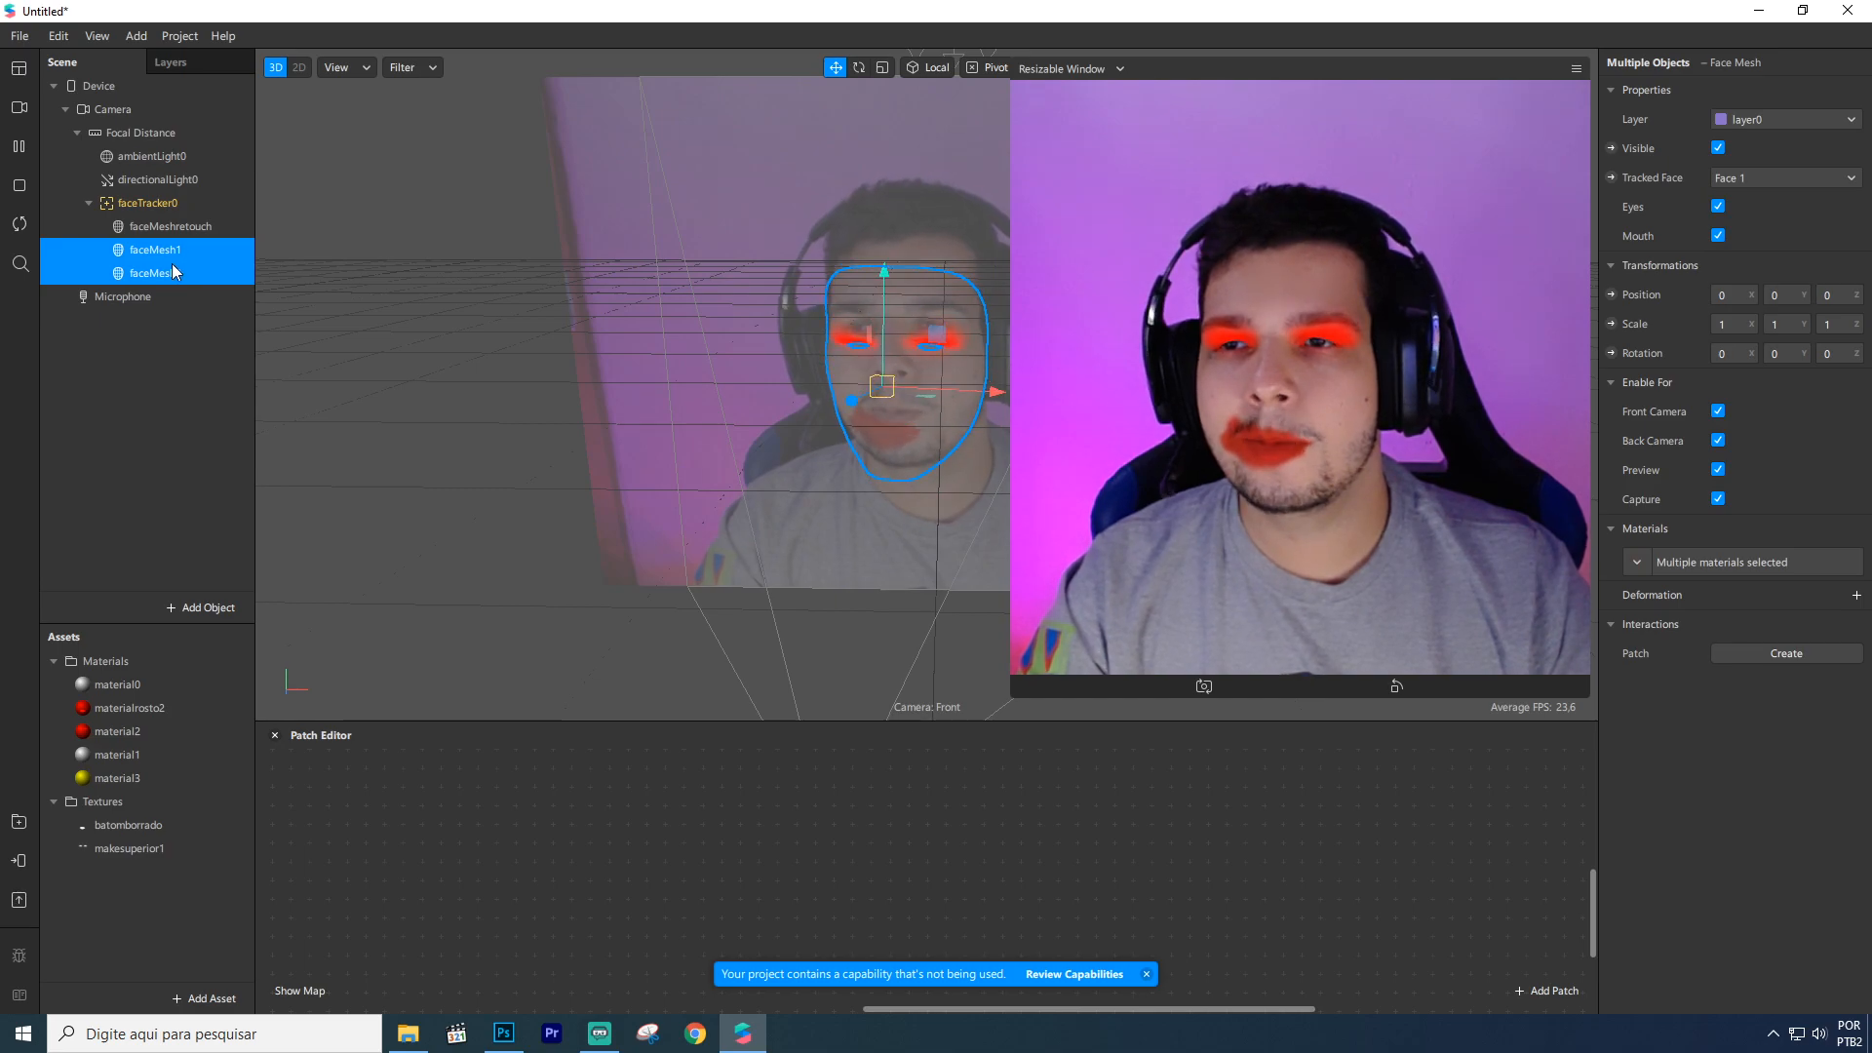
left_click(164, 269, "ctrl")
left_click(162, 269, "ctrl")
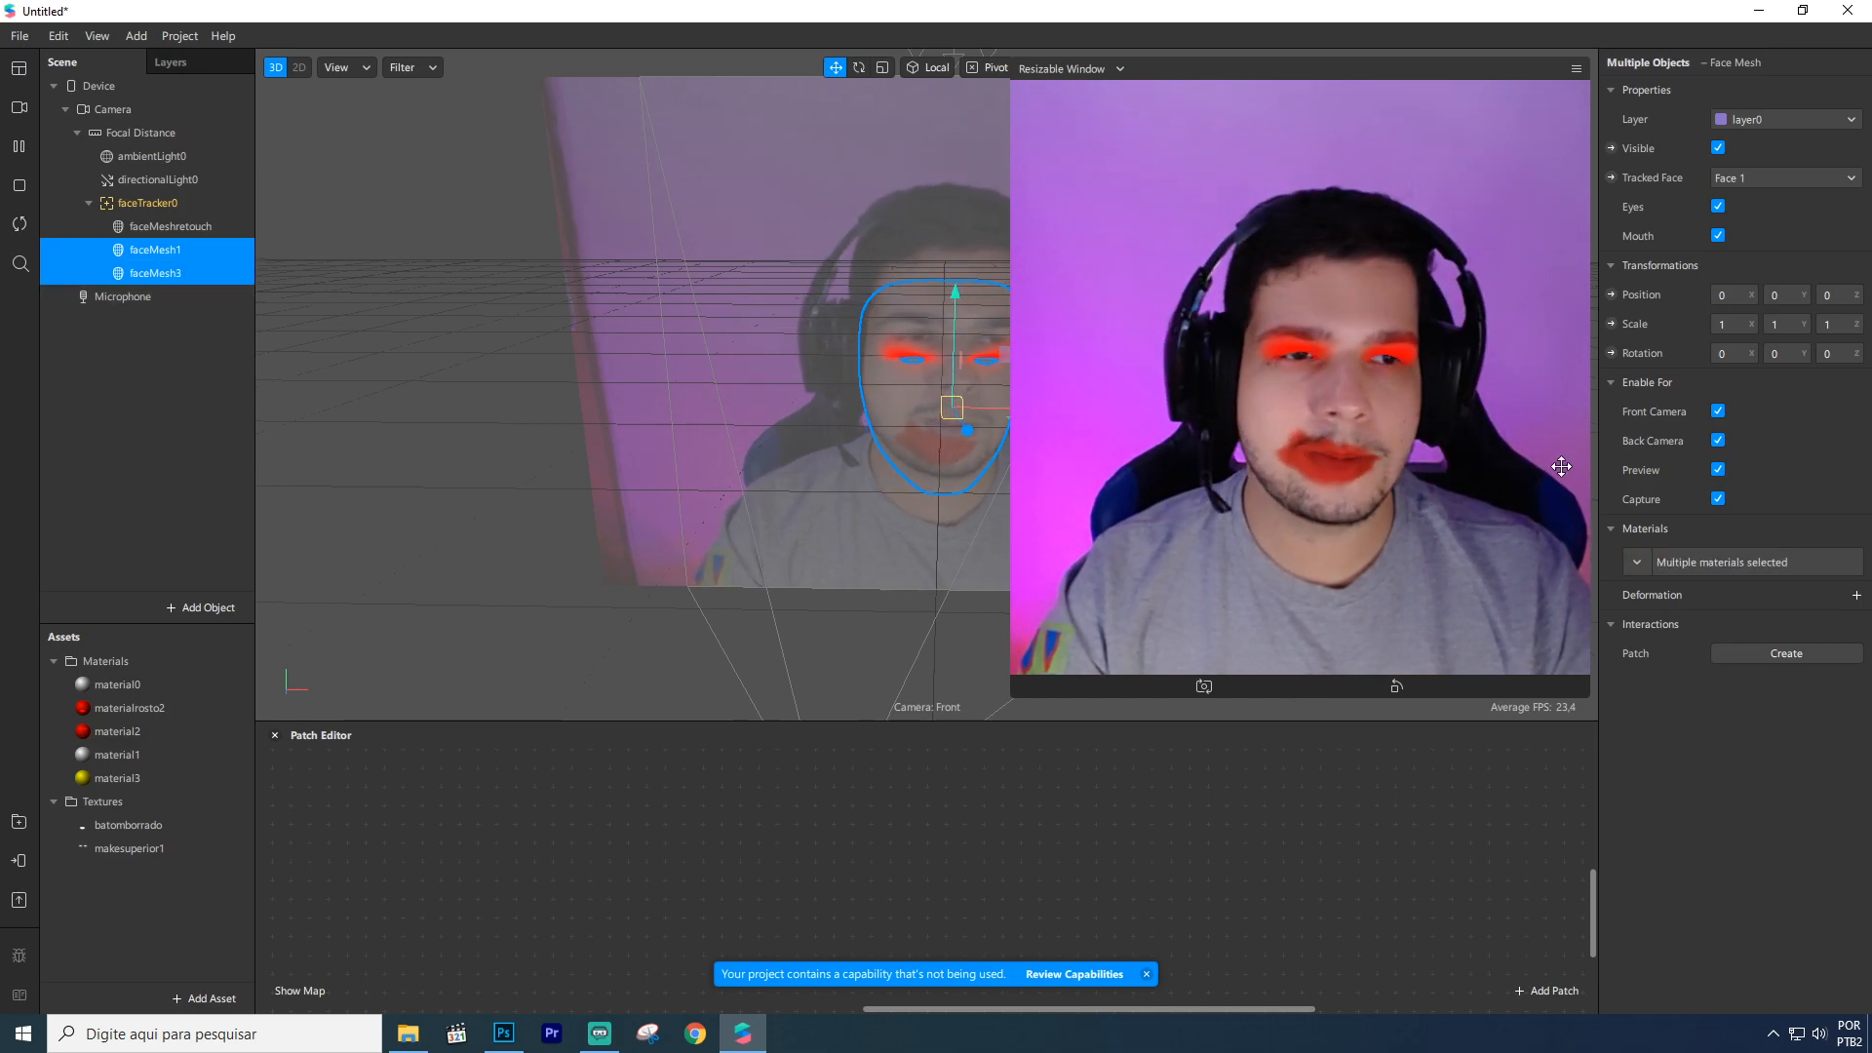
left_click(1717, 471)
left_click(1718, 471)
left_click(1717, 471)
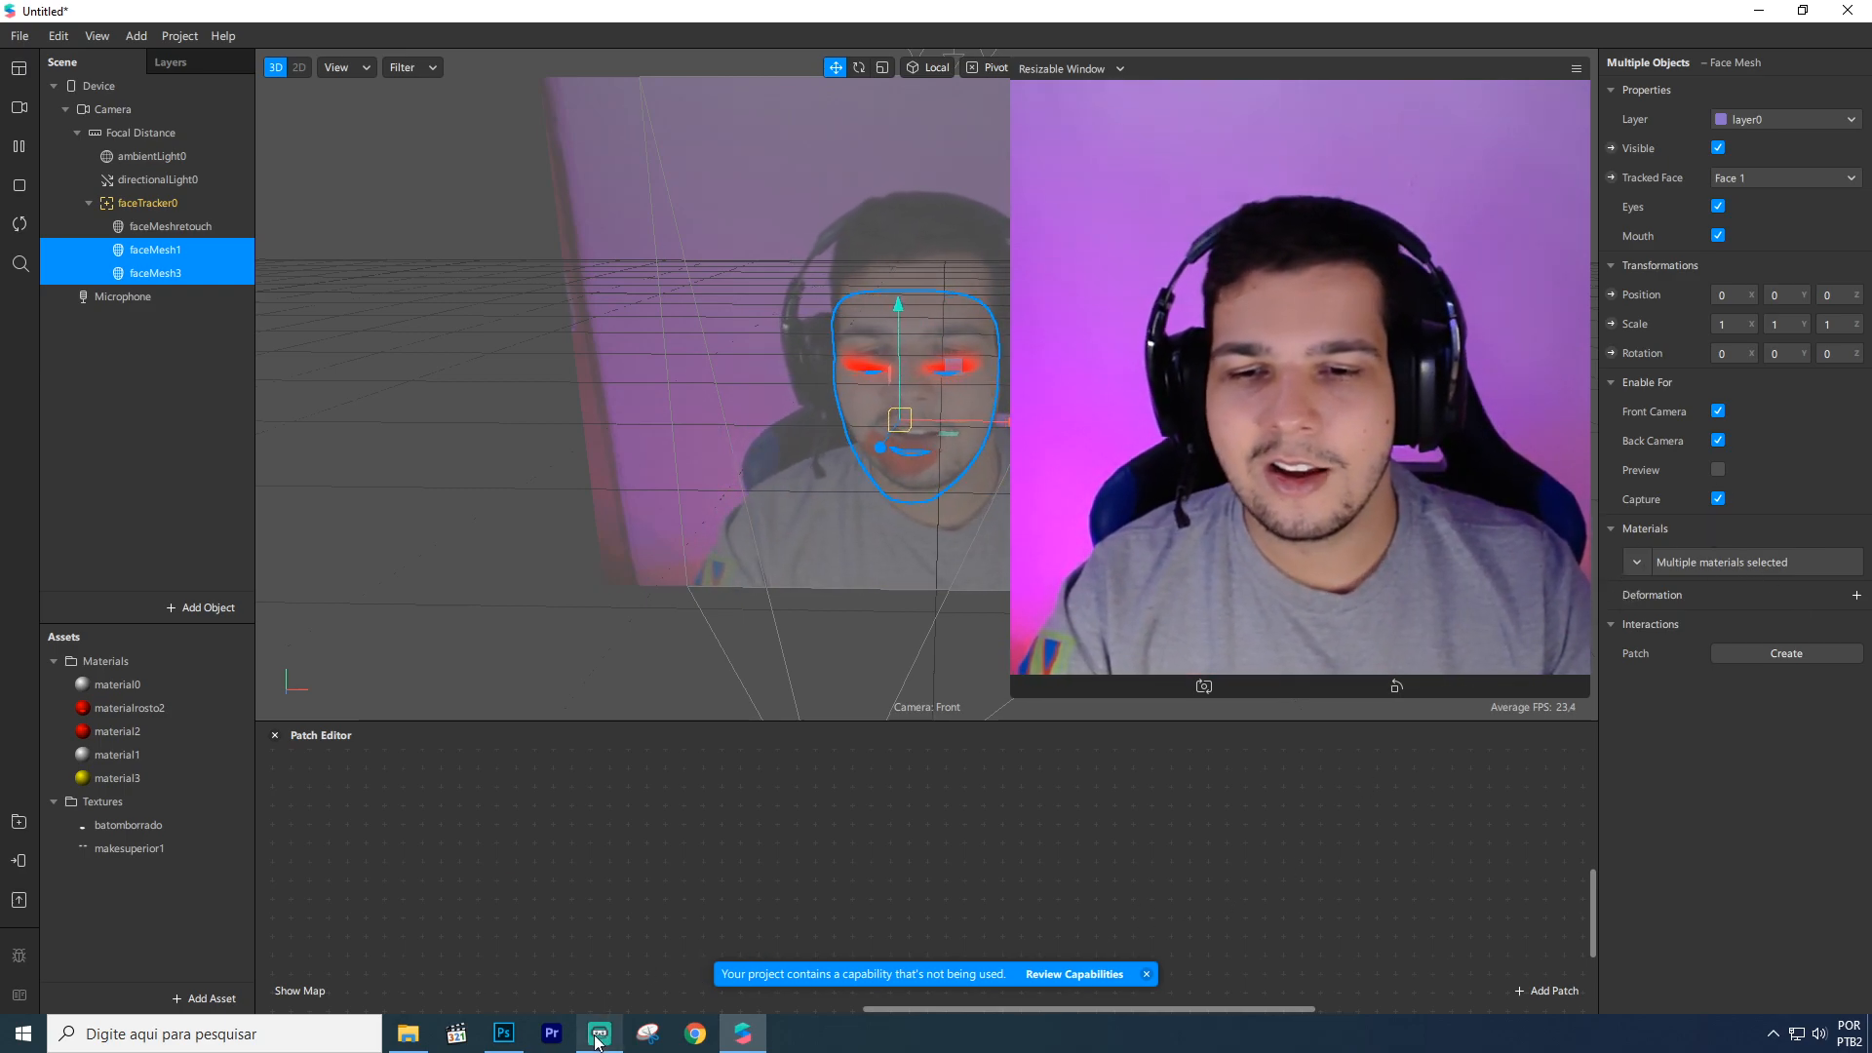
Switch to Photoshop's faceFeminine.jpg document and choose the Smudge tool with the batom1 layer selected.
mouse_move(600, 1028)
left_click(503, 1031)
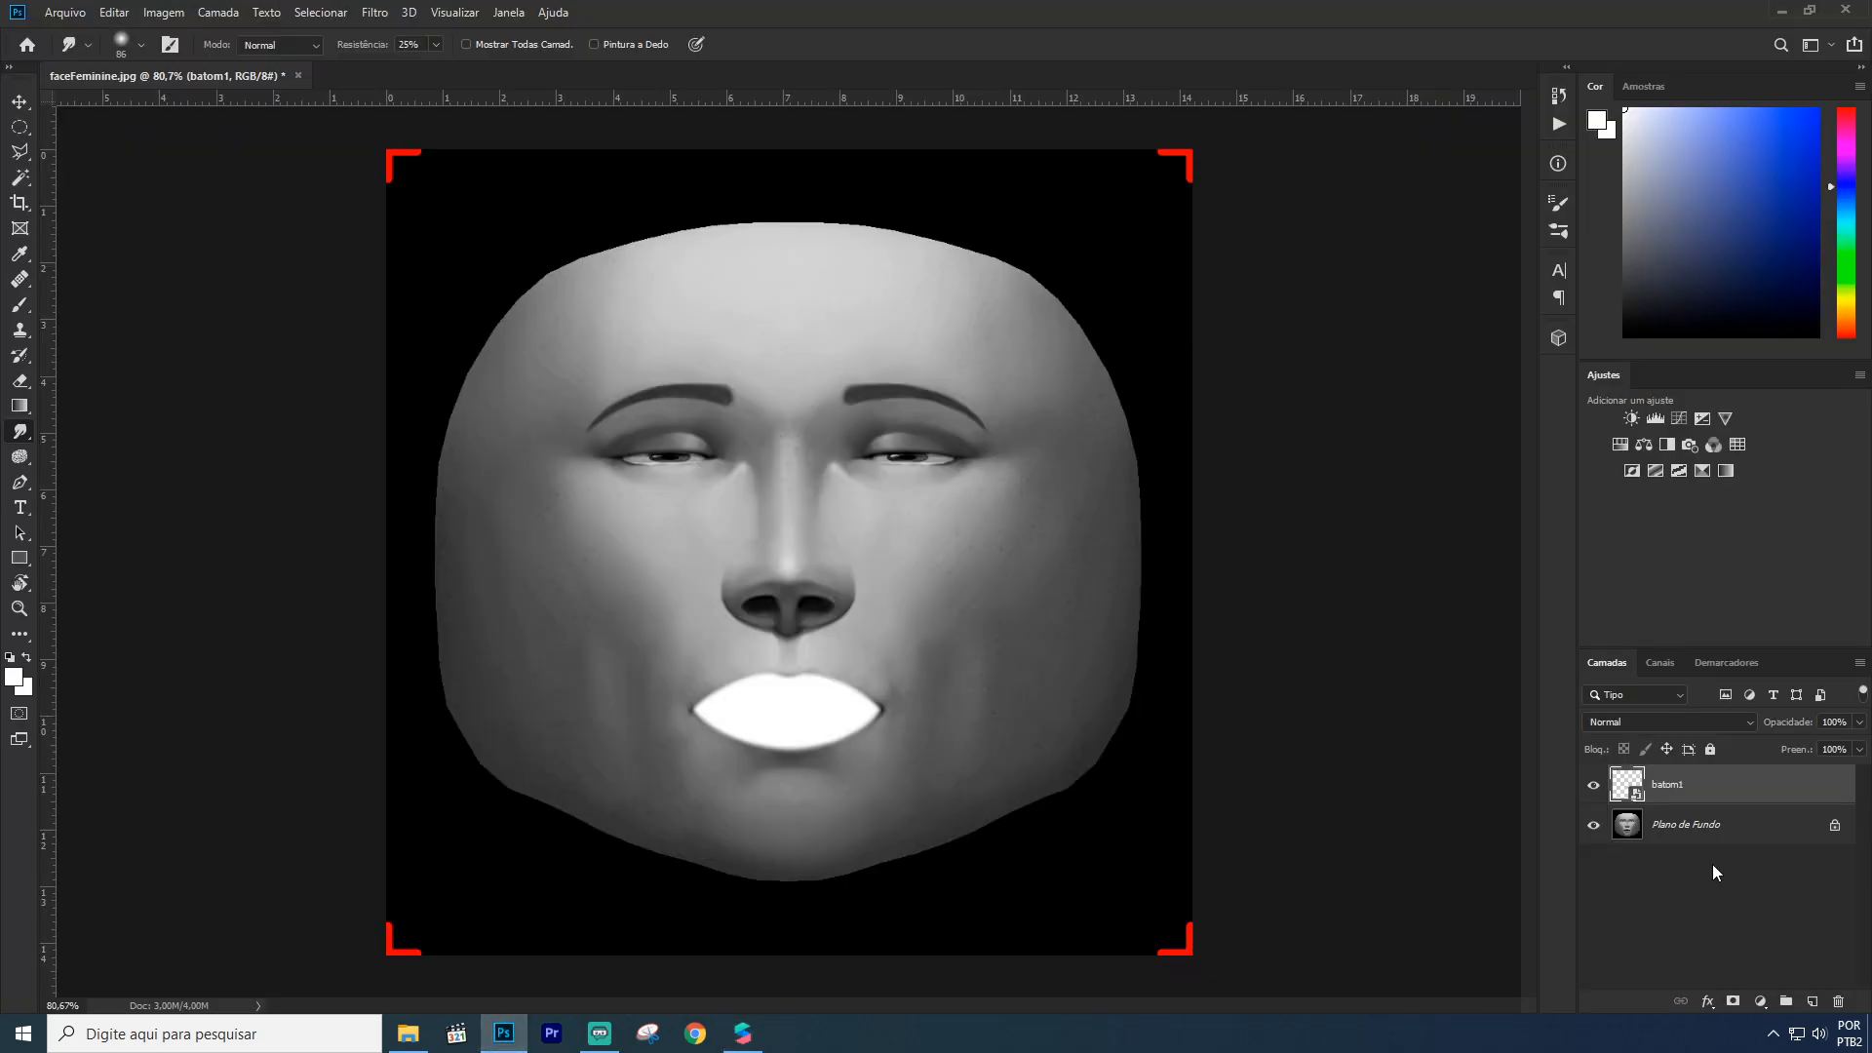
right_click(1682, 786)
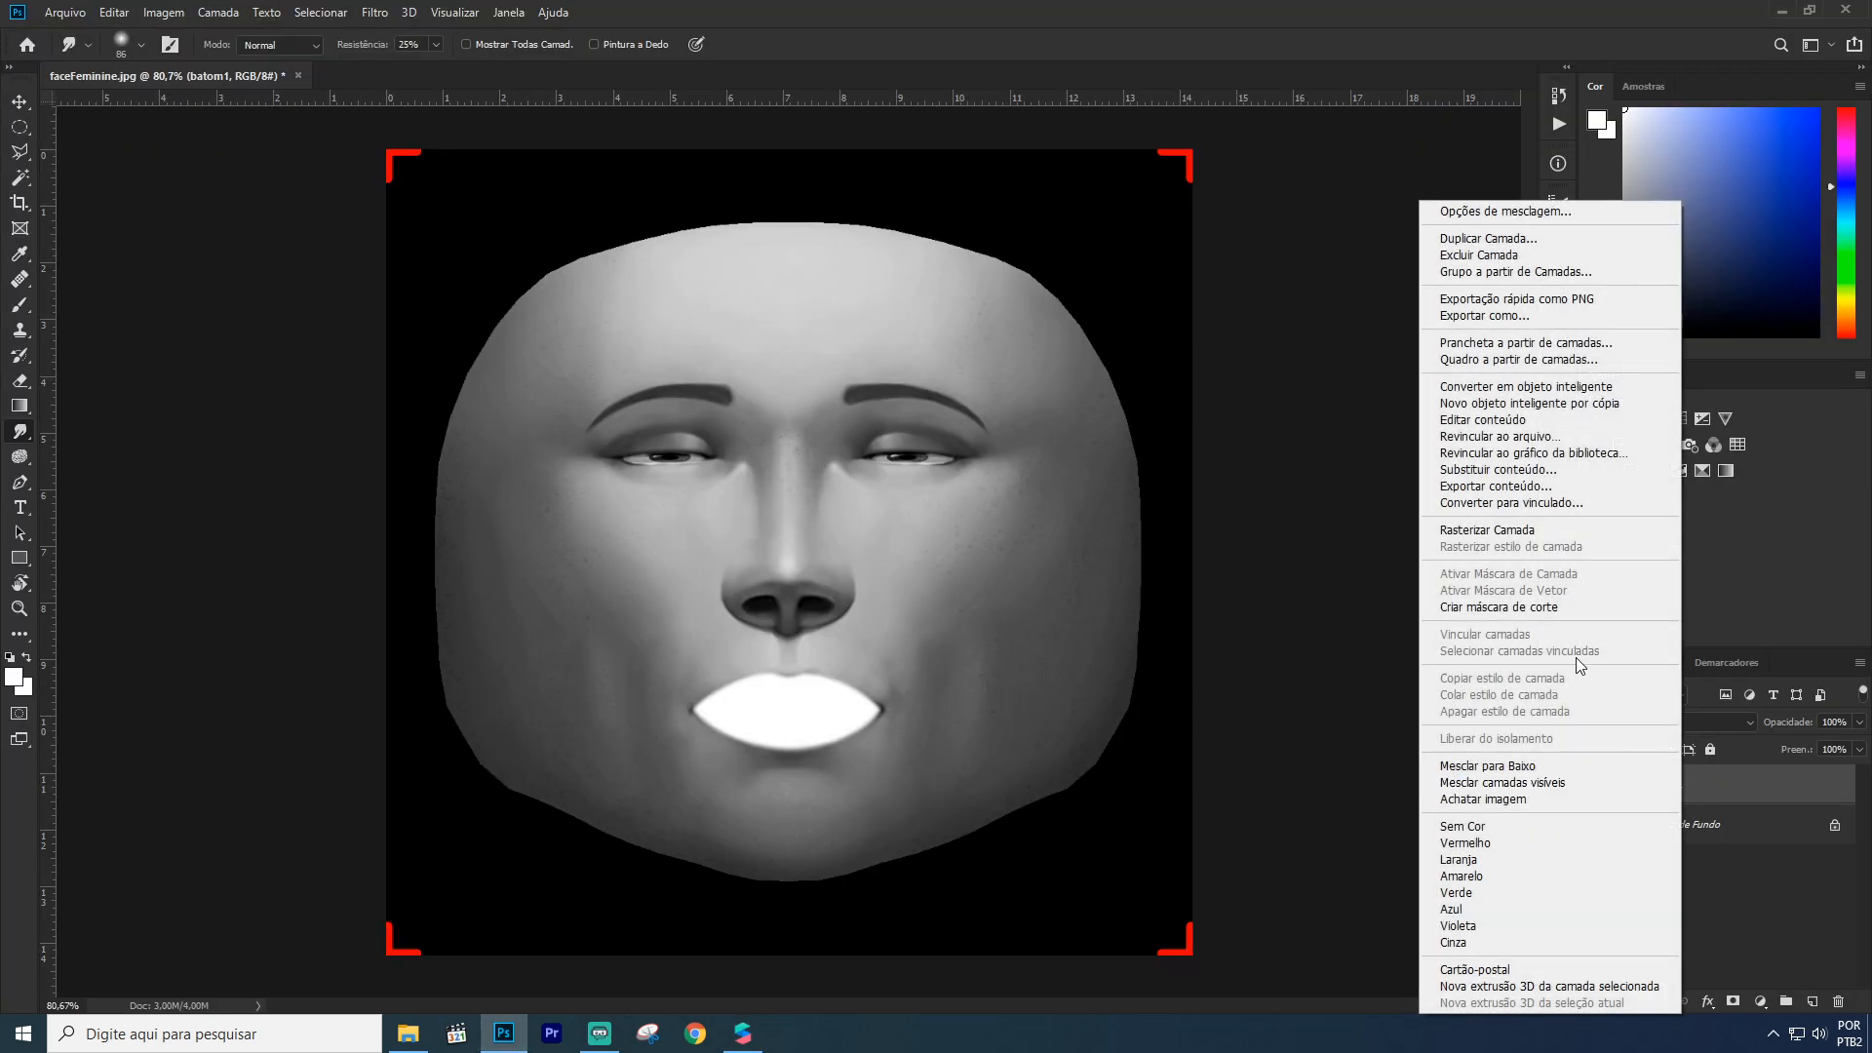
left_click(1744, 788)
right_click(19, 434)
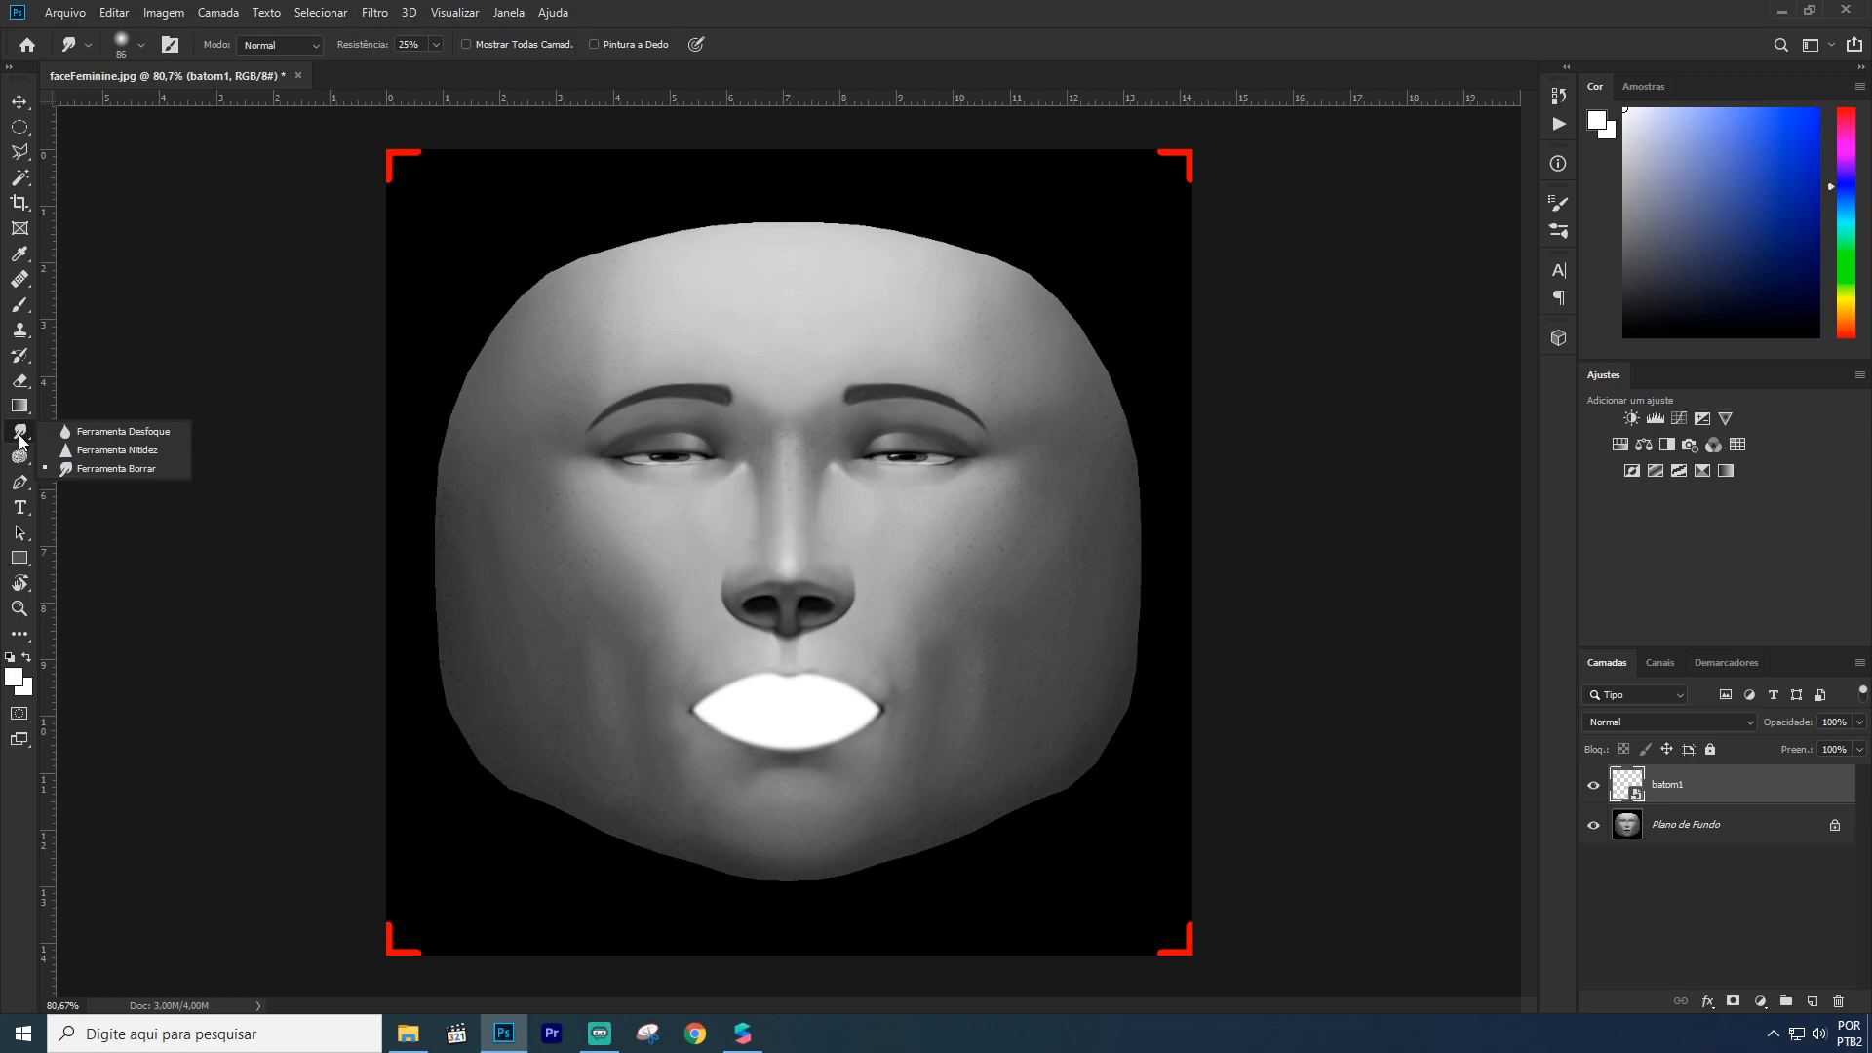
left_click(90, 469)
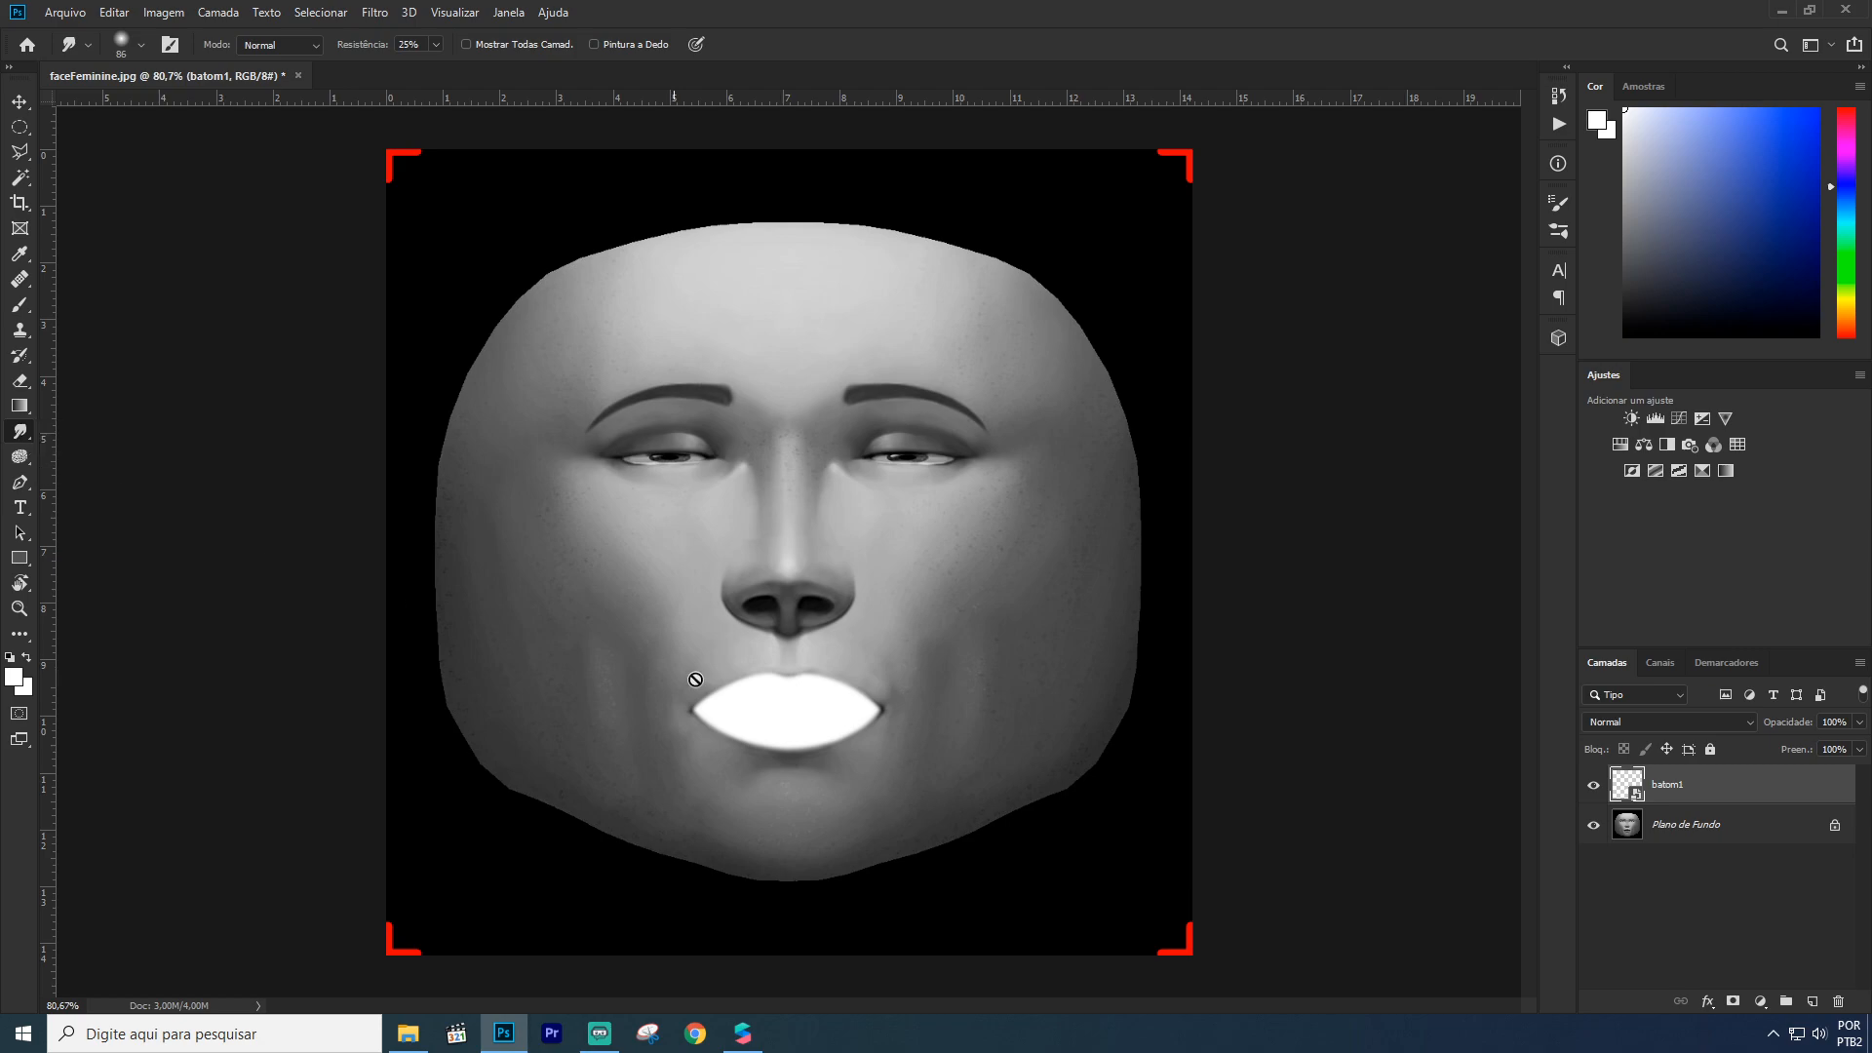
Rasterize the batom1 smart object layer and smudge the white lip shape's edges outward for a smeared lipstick look.
left_click(763, 703)
left_click(897, 402)
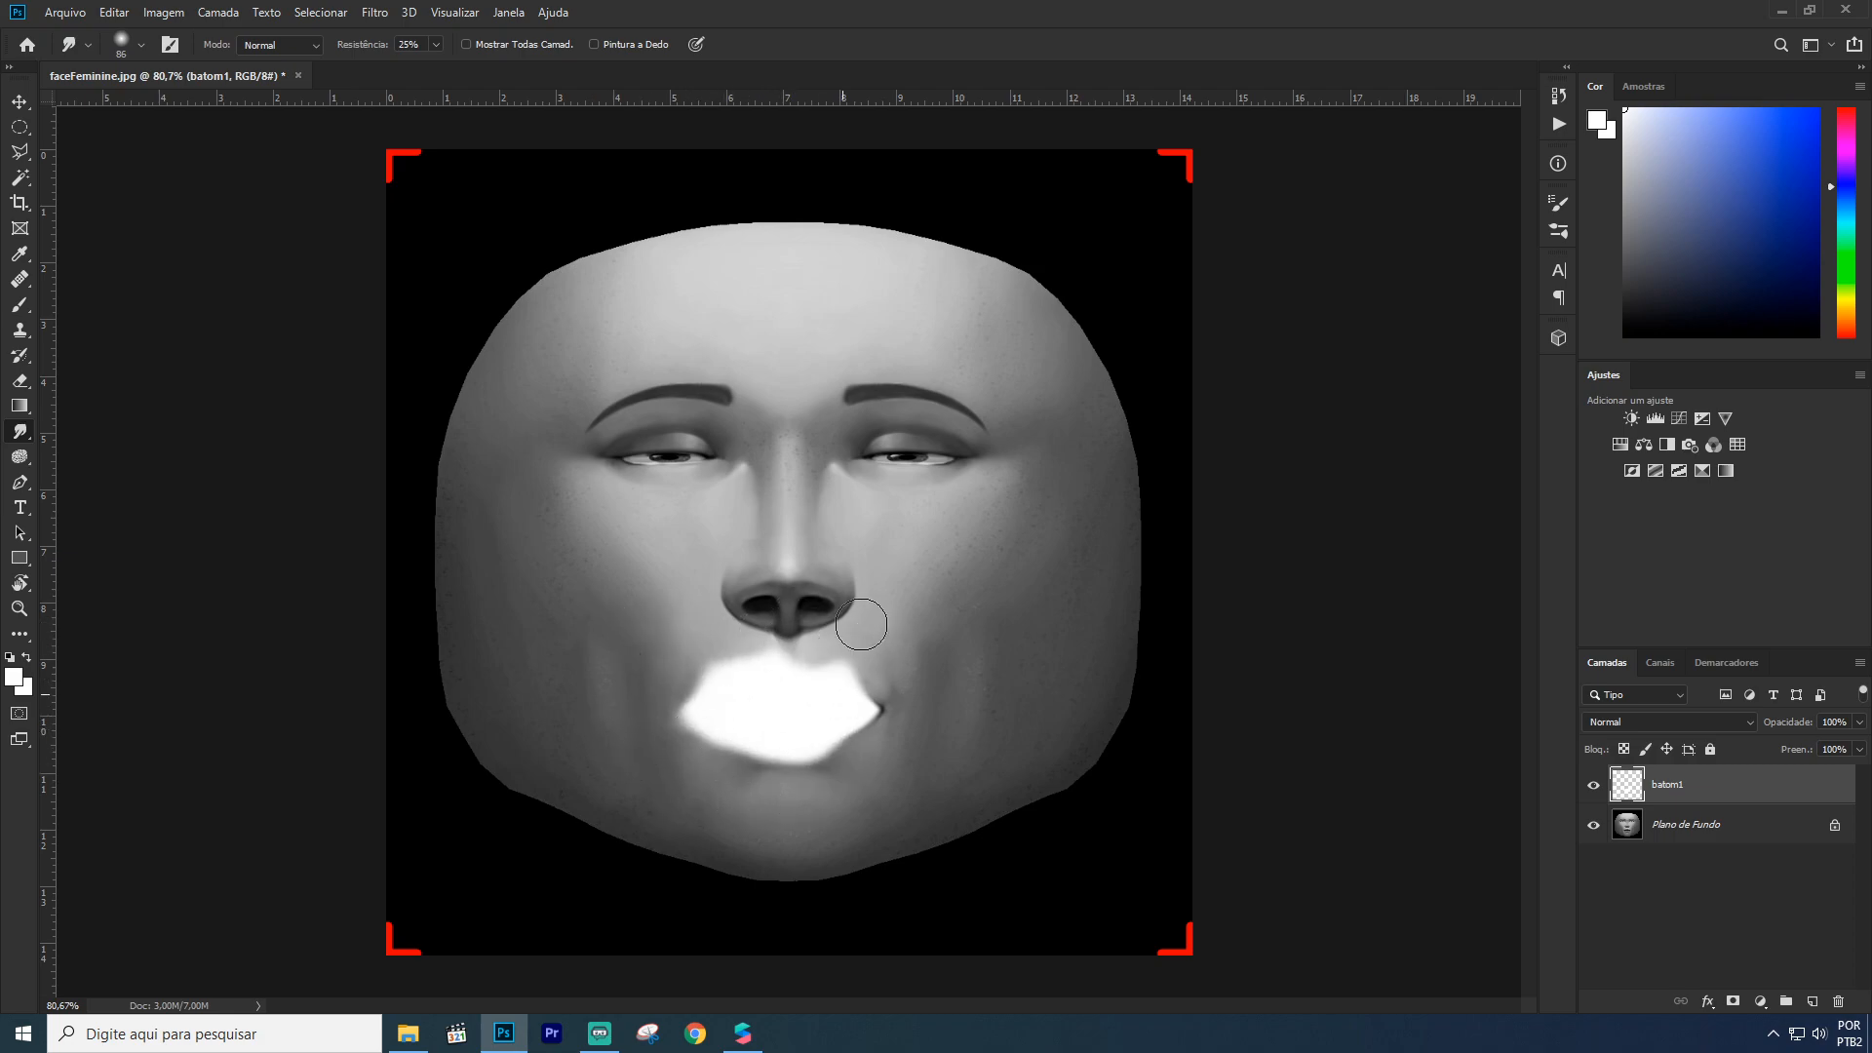
left_click_drag(710, 711, 680, 711)
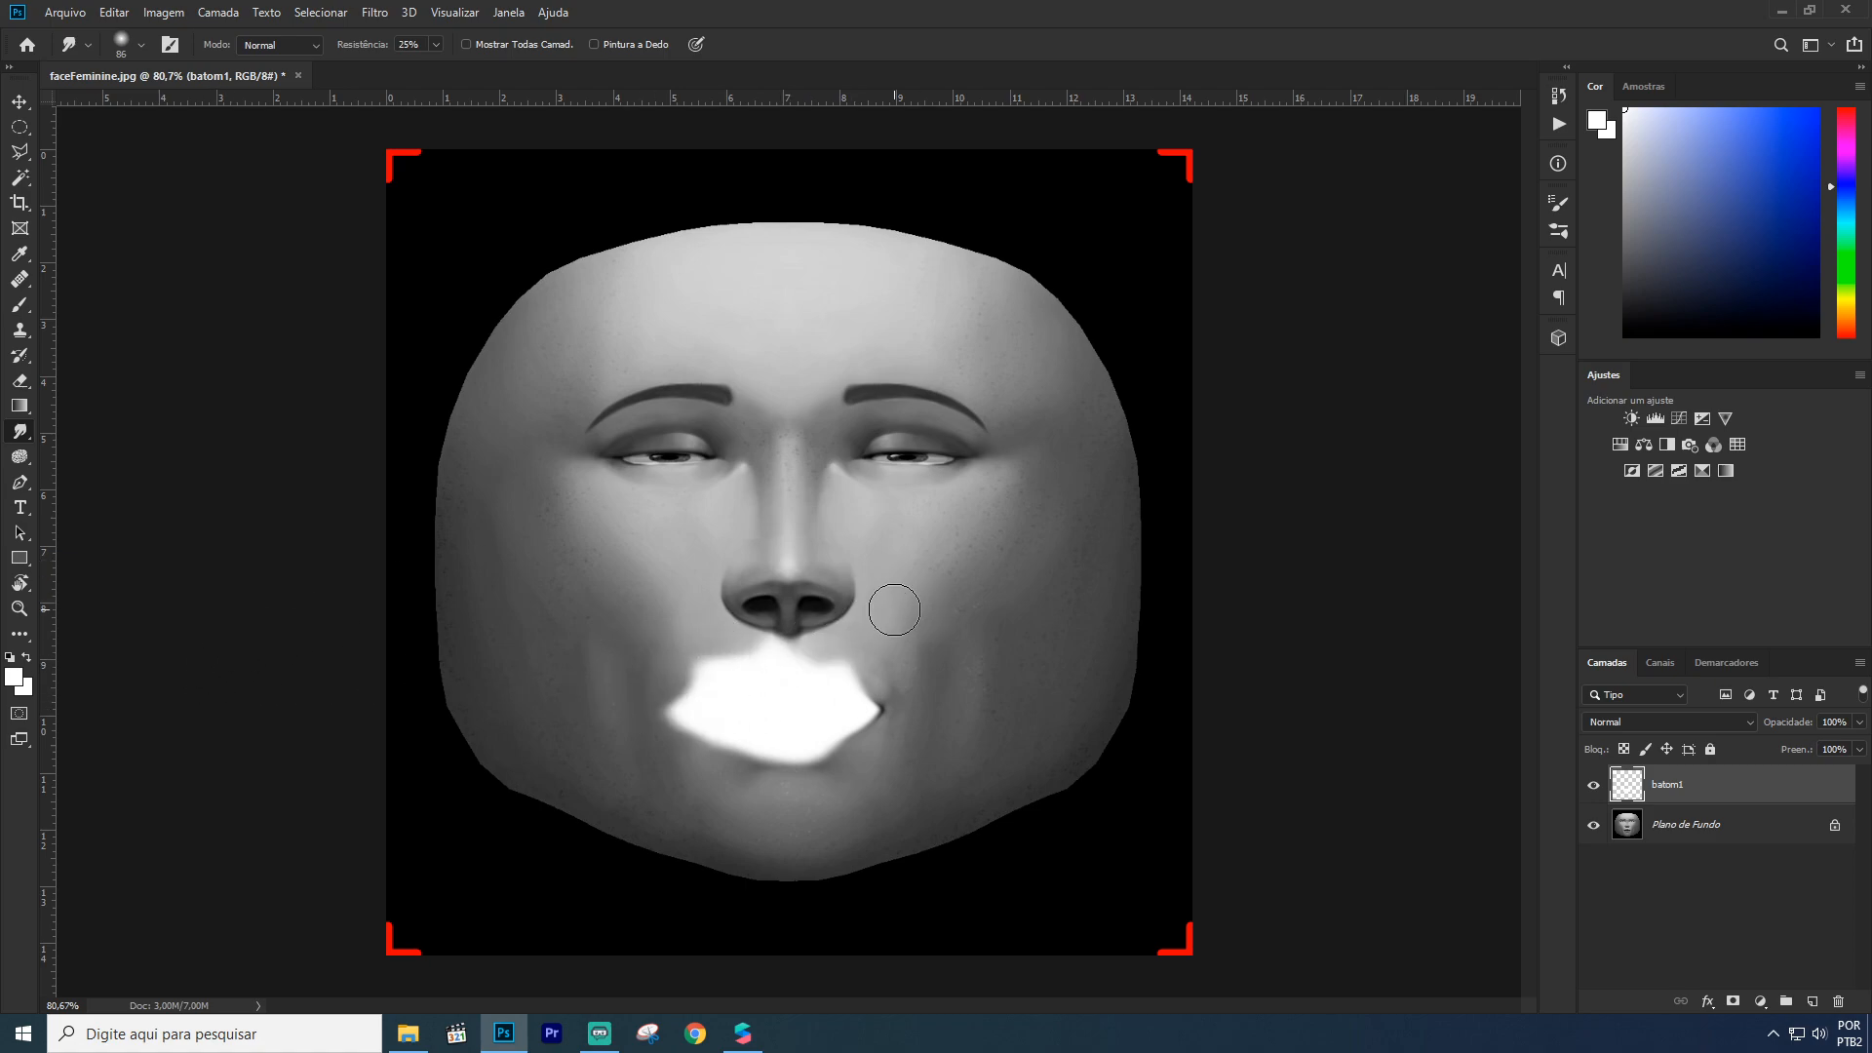
Switch to Spark AR Studio and examine the batomborrado texture and the properties of material2, materialrosto2 and material0.
key("alt+Tab")
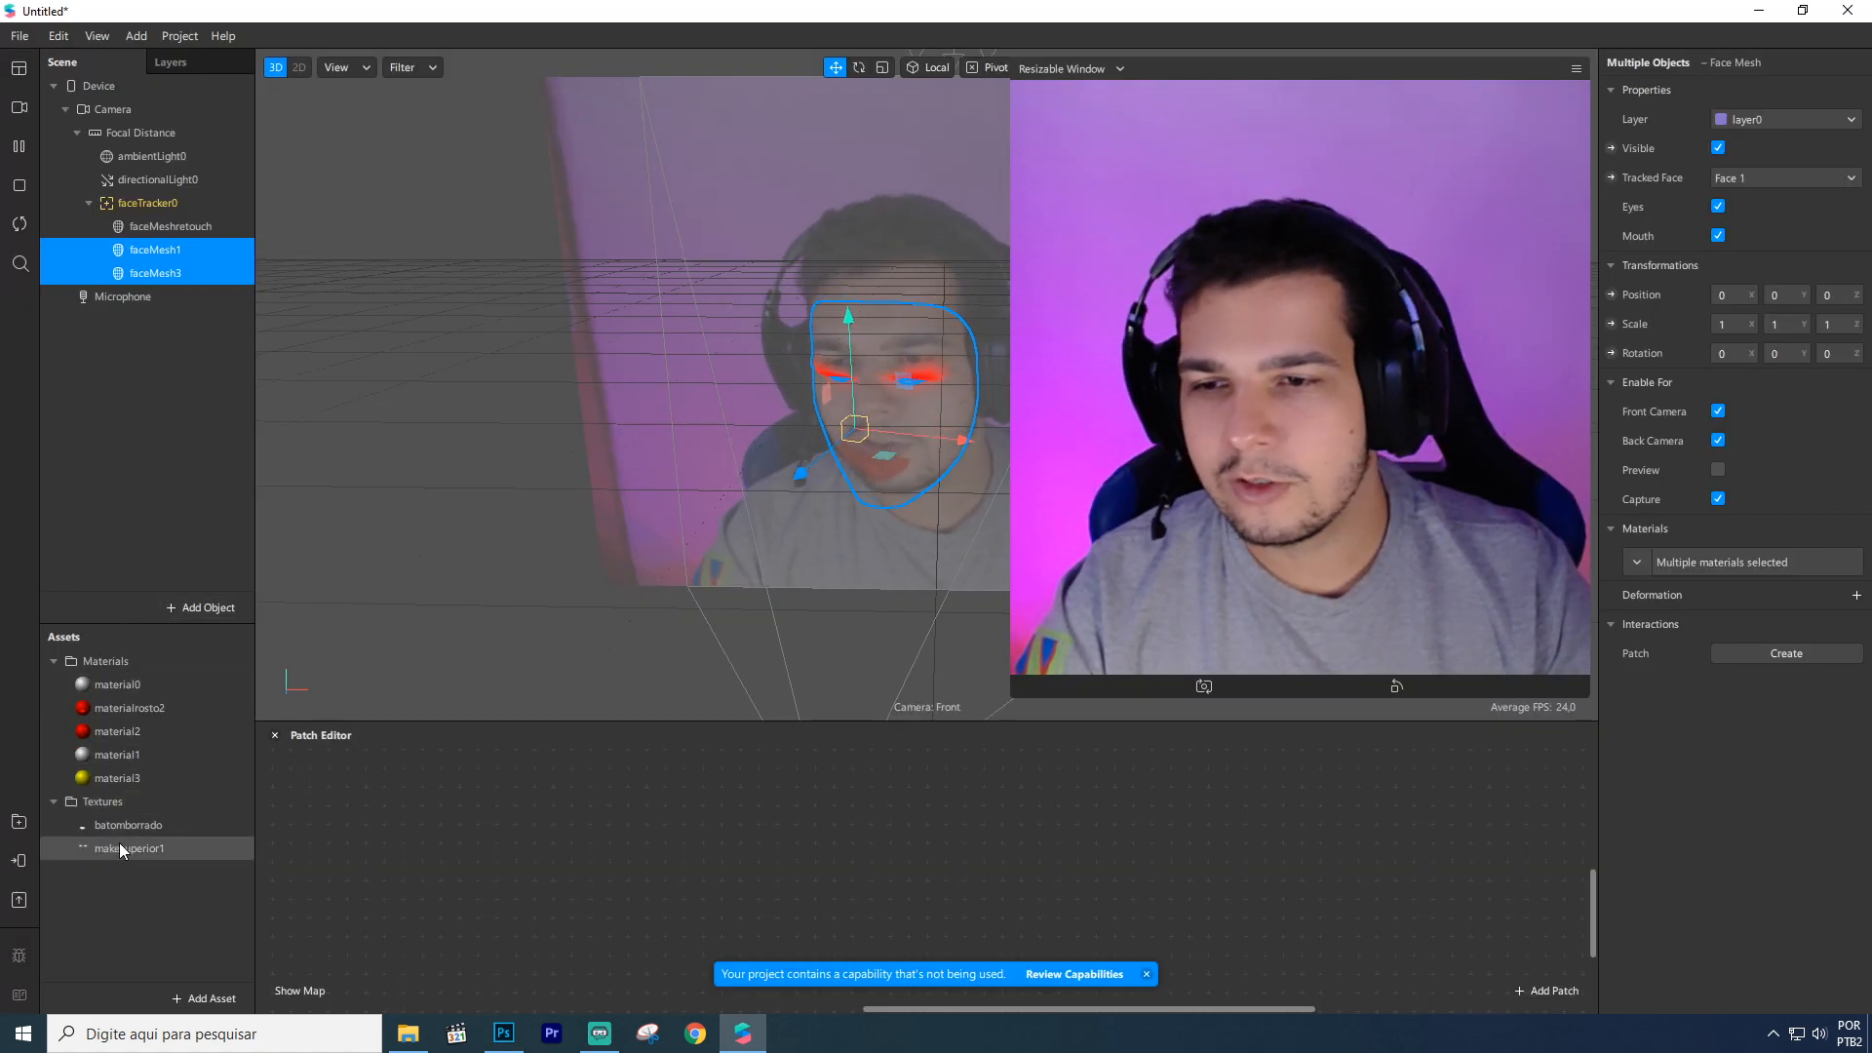
left_click(131, 826)
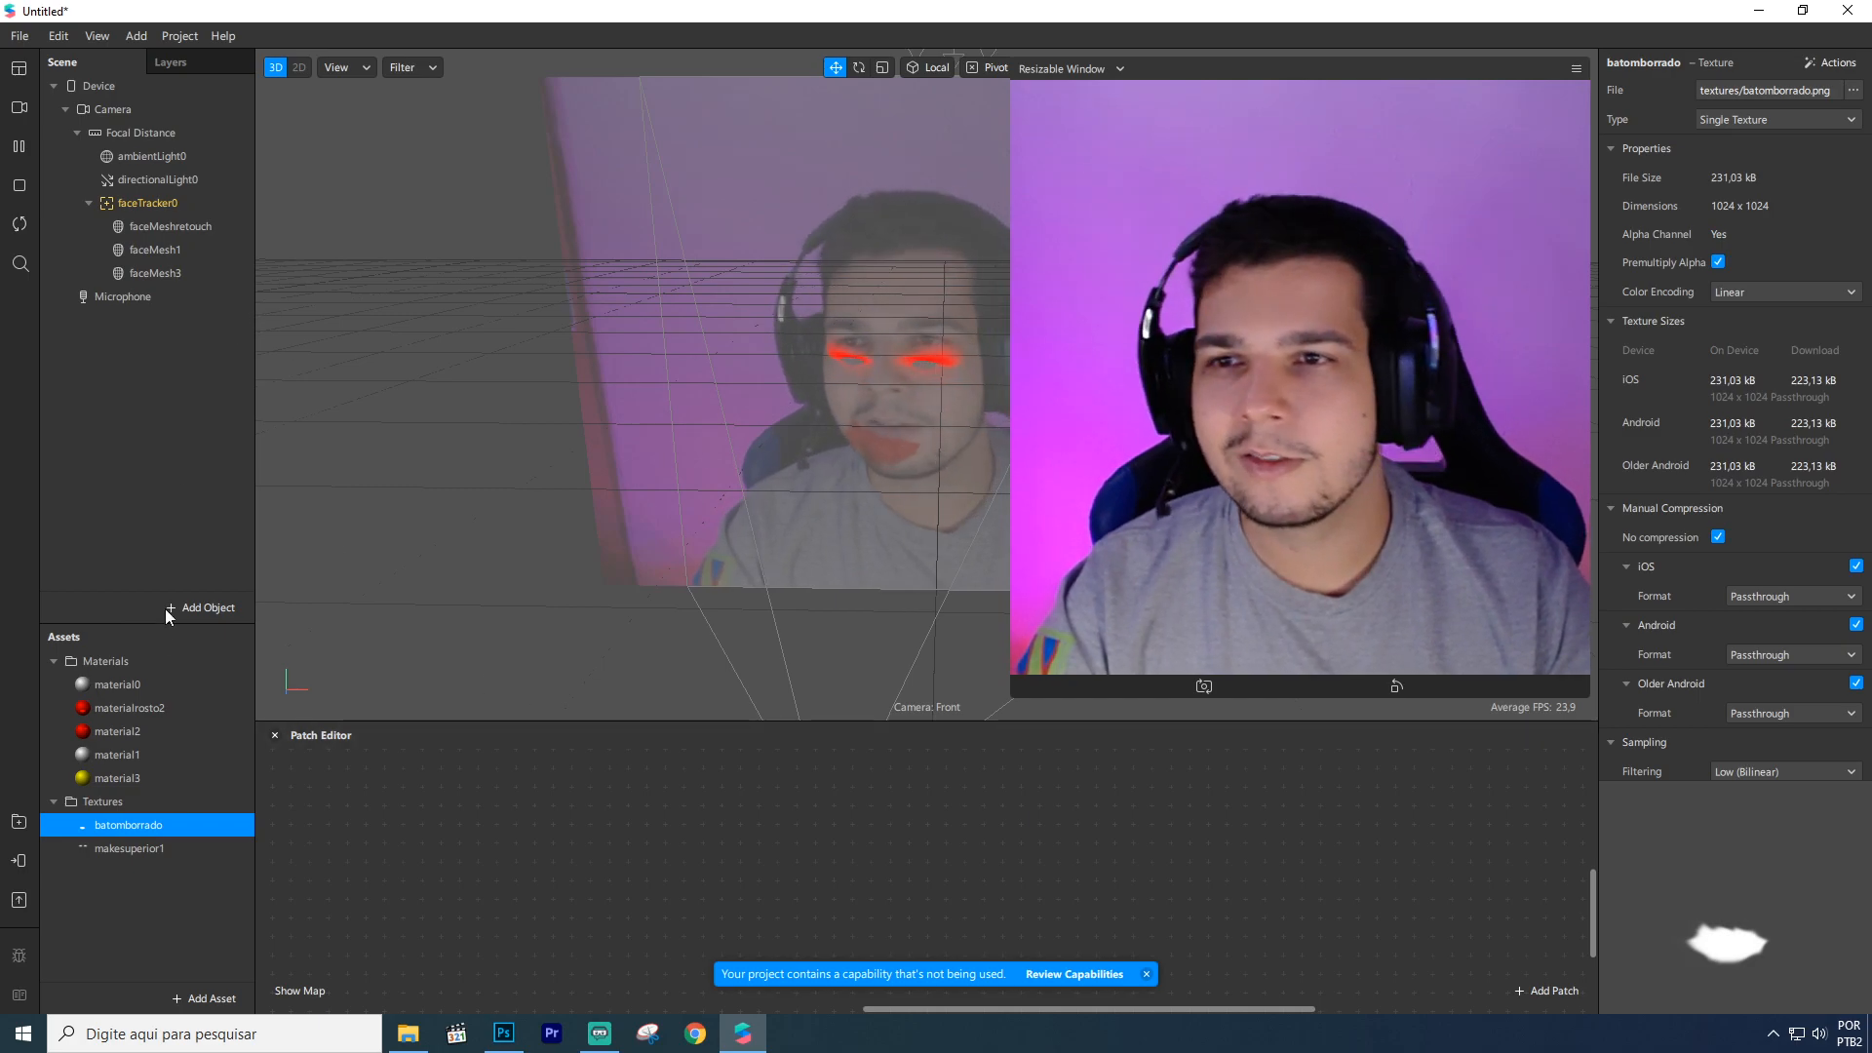
left_click(125, 733)
left_click(122, 709)
left_click(123, 688)
left_click(127, 732)
left_click(109, 688)
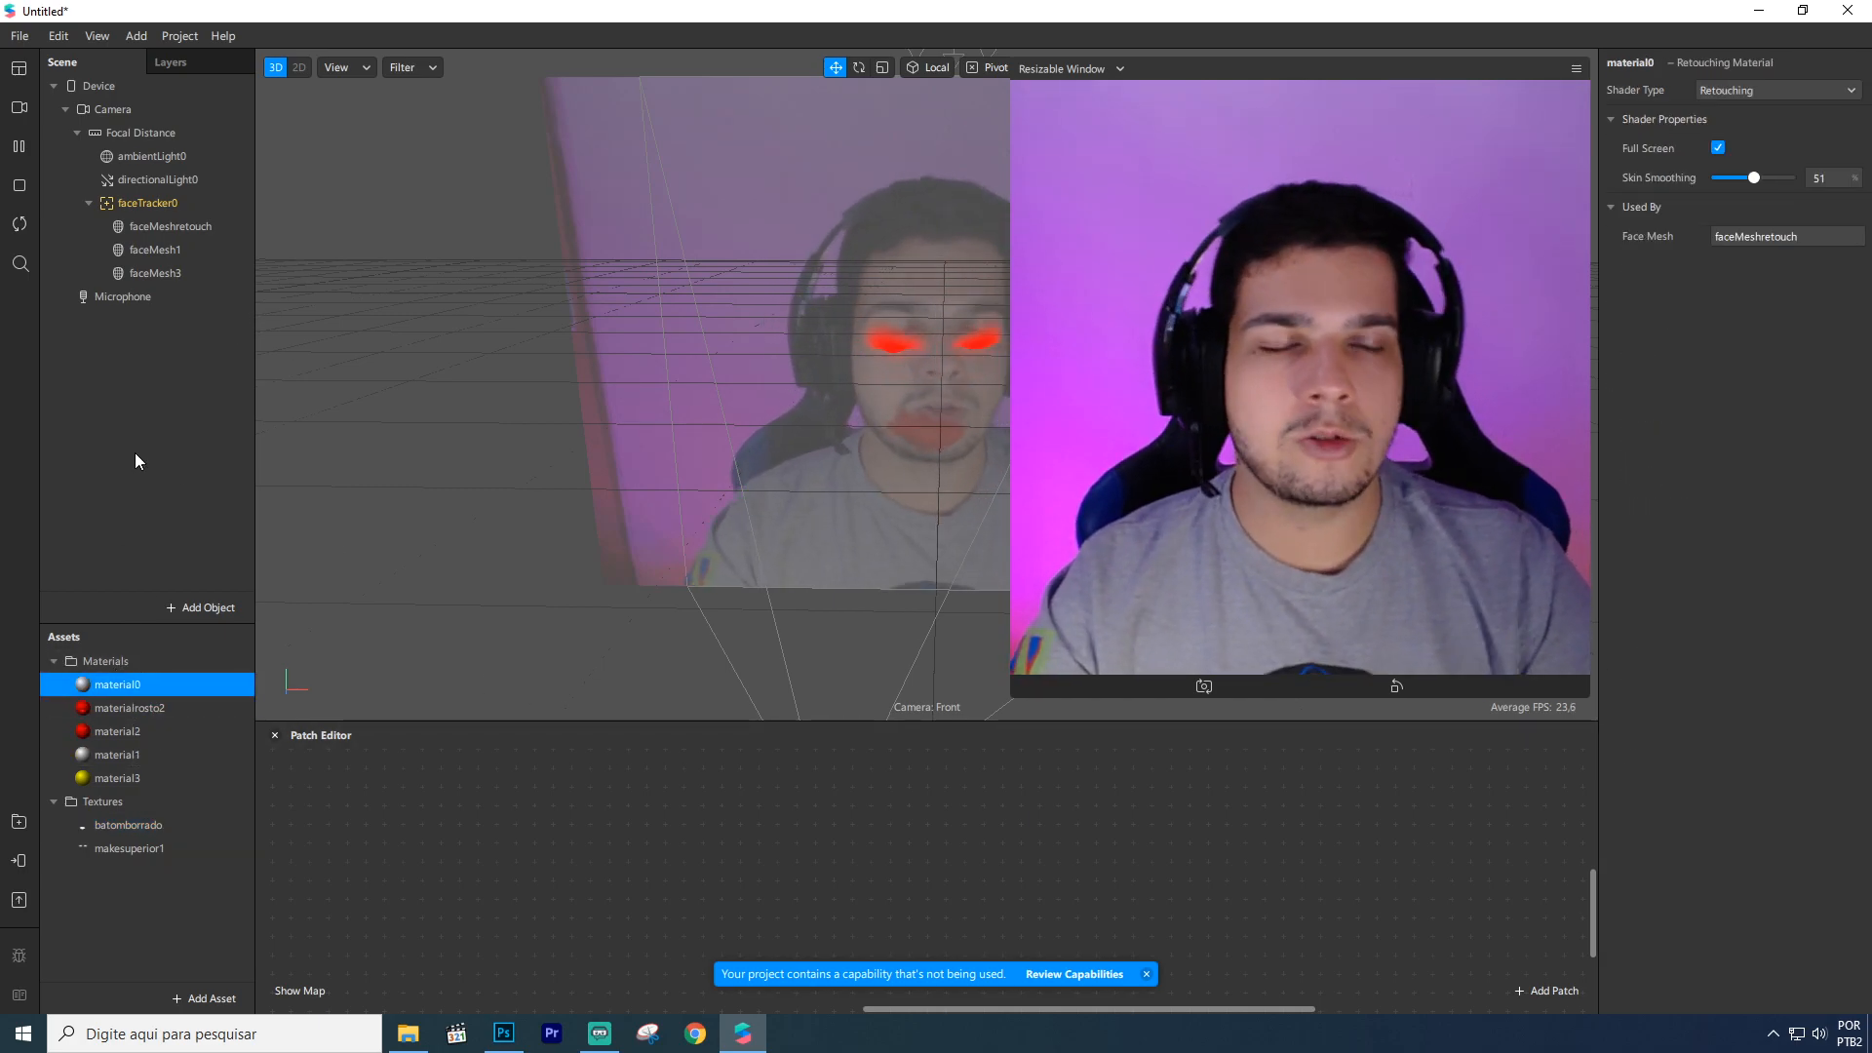
Review the properties of faceMeshretouch, faceMesh1 and faceMesh3 under faceTracker0, comparing their Enable For settings and materials.
left_click(155, 249)
left_click(168, 277)
left_click(170, 249)
left_click(173, 225)
left_click(172, 249)
left_click(168, 274)
left_click(164, 353)
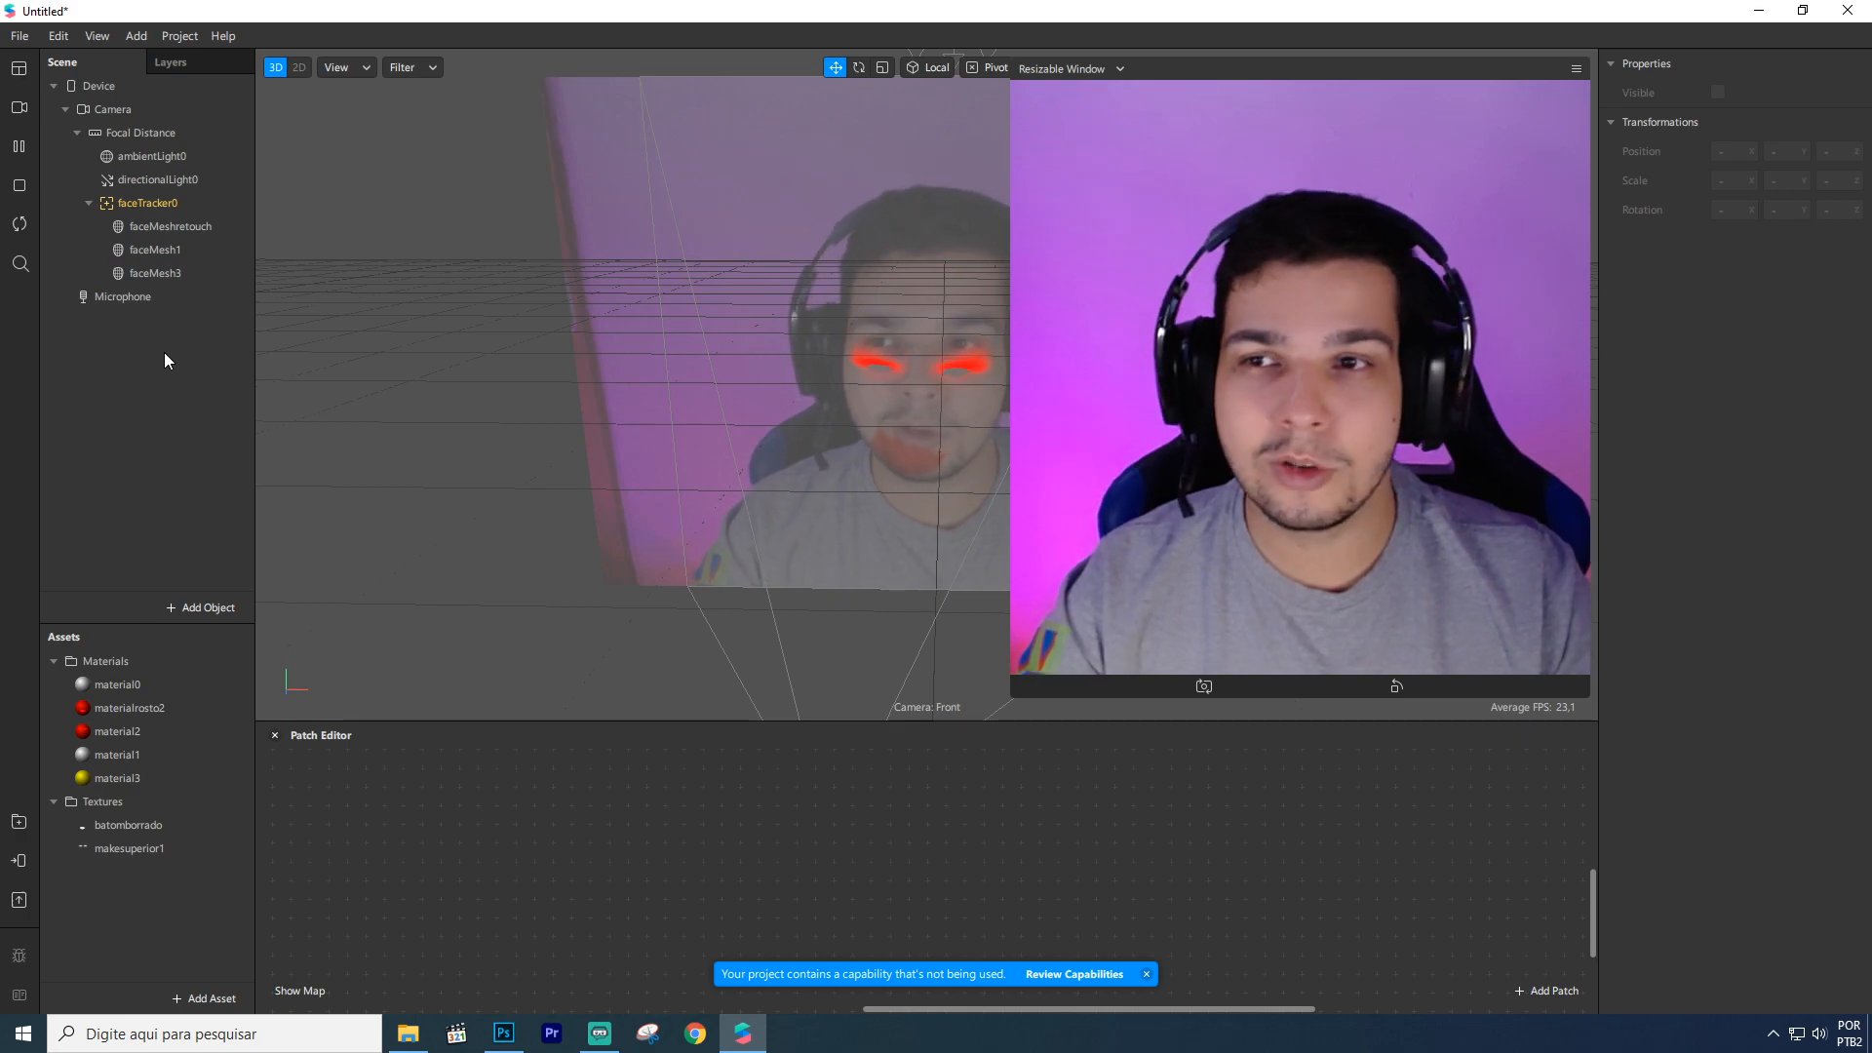
left_click(174, 250)
left_click(172, 226)
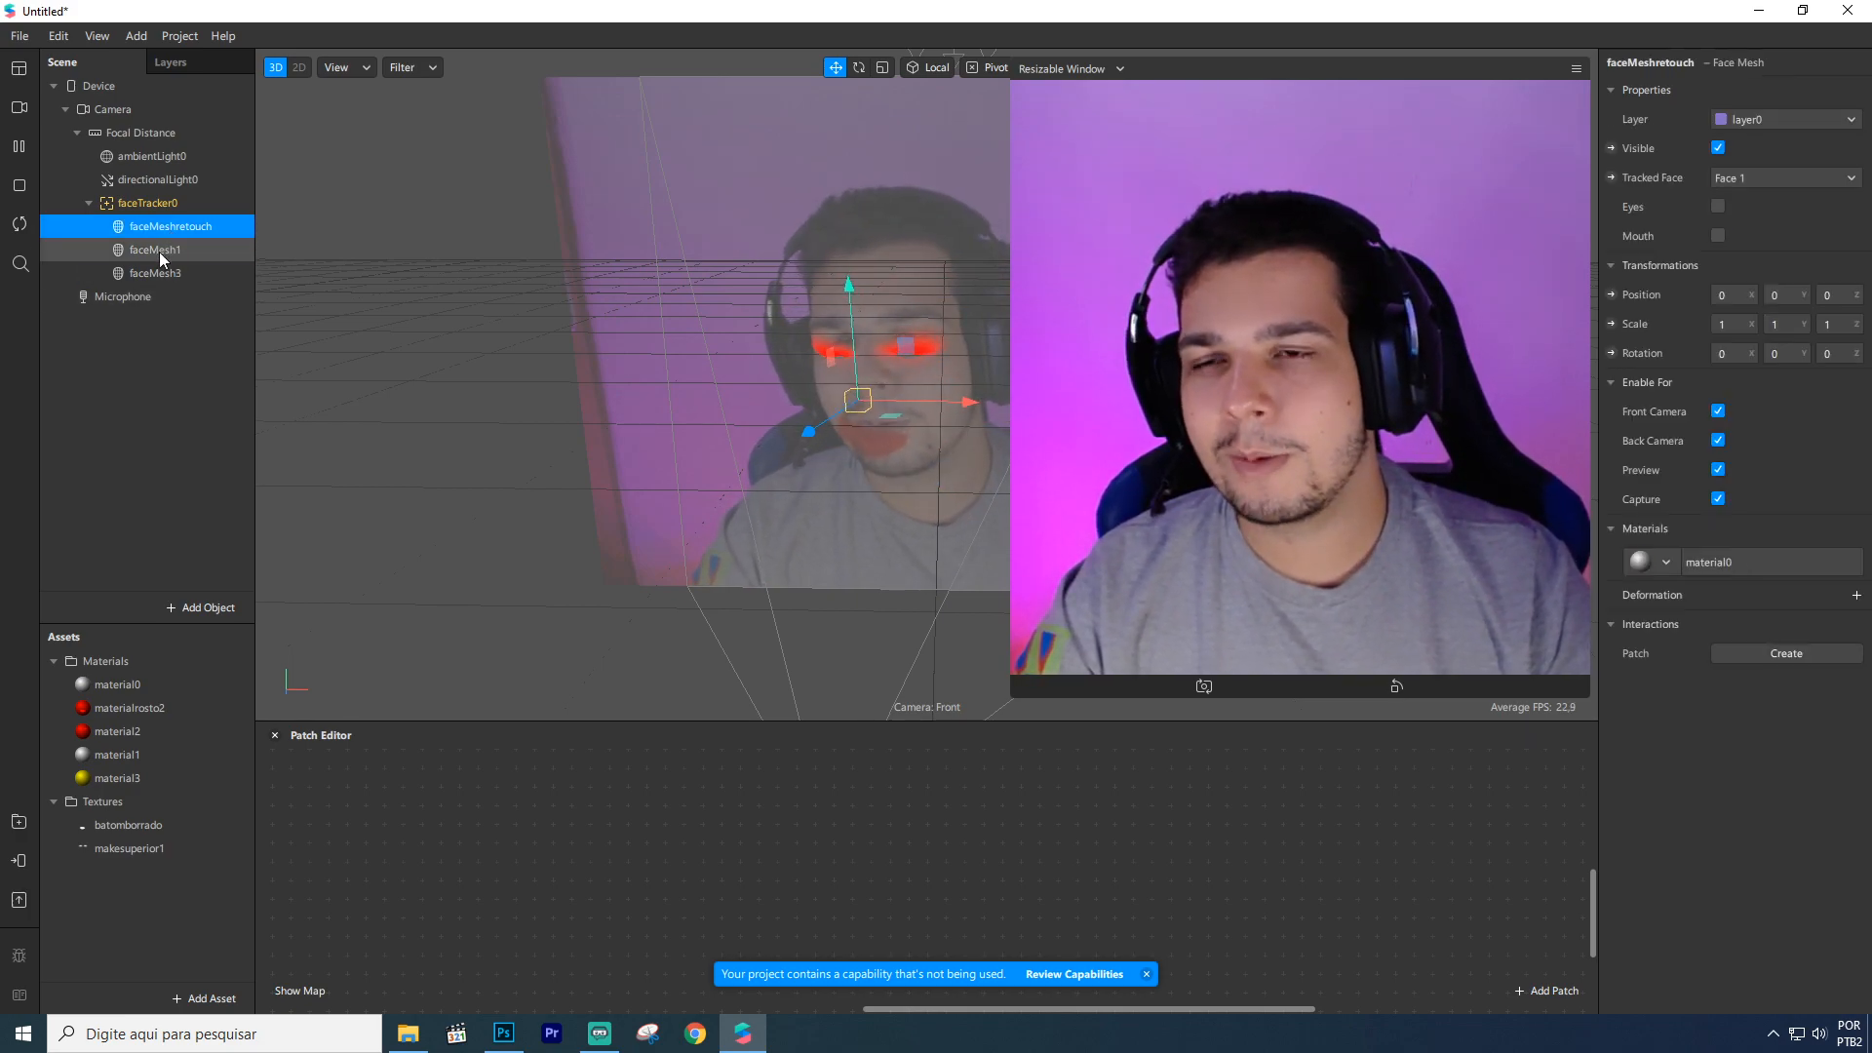
left_click(160, 249)
left_click(158, 267)
left_click(161, 246)
left_click(161, 227)
left_click(160, 249)
left_click(159, 275)
left_click(149, 336)
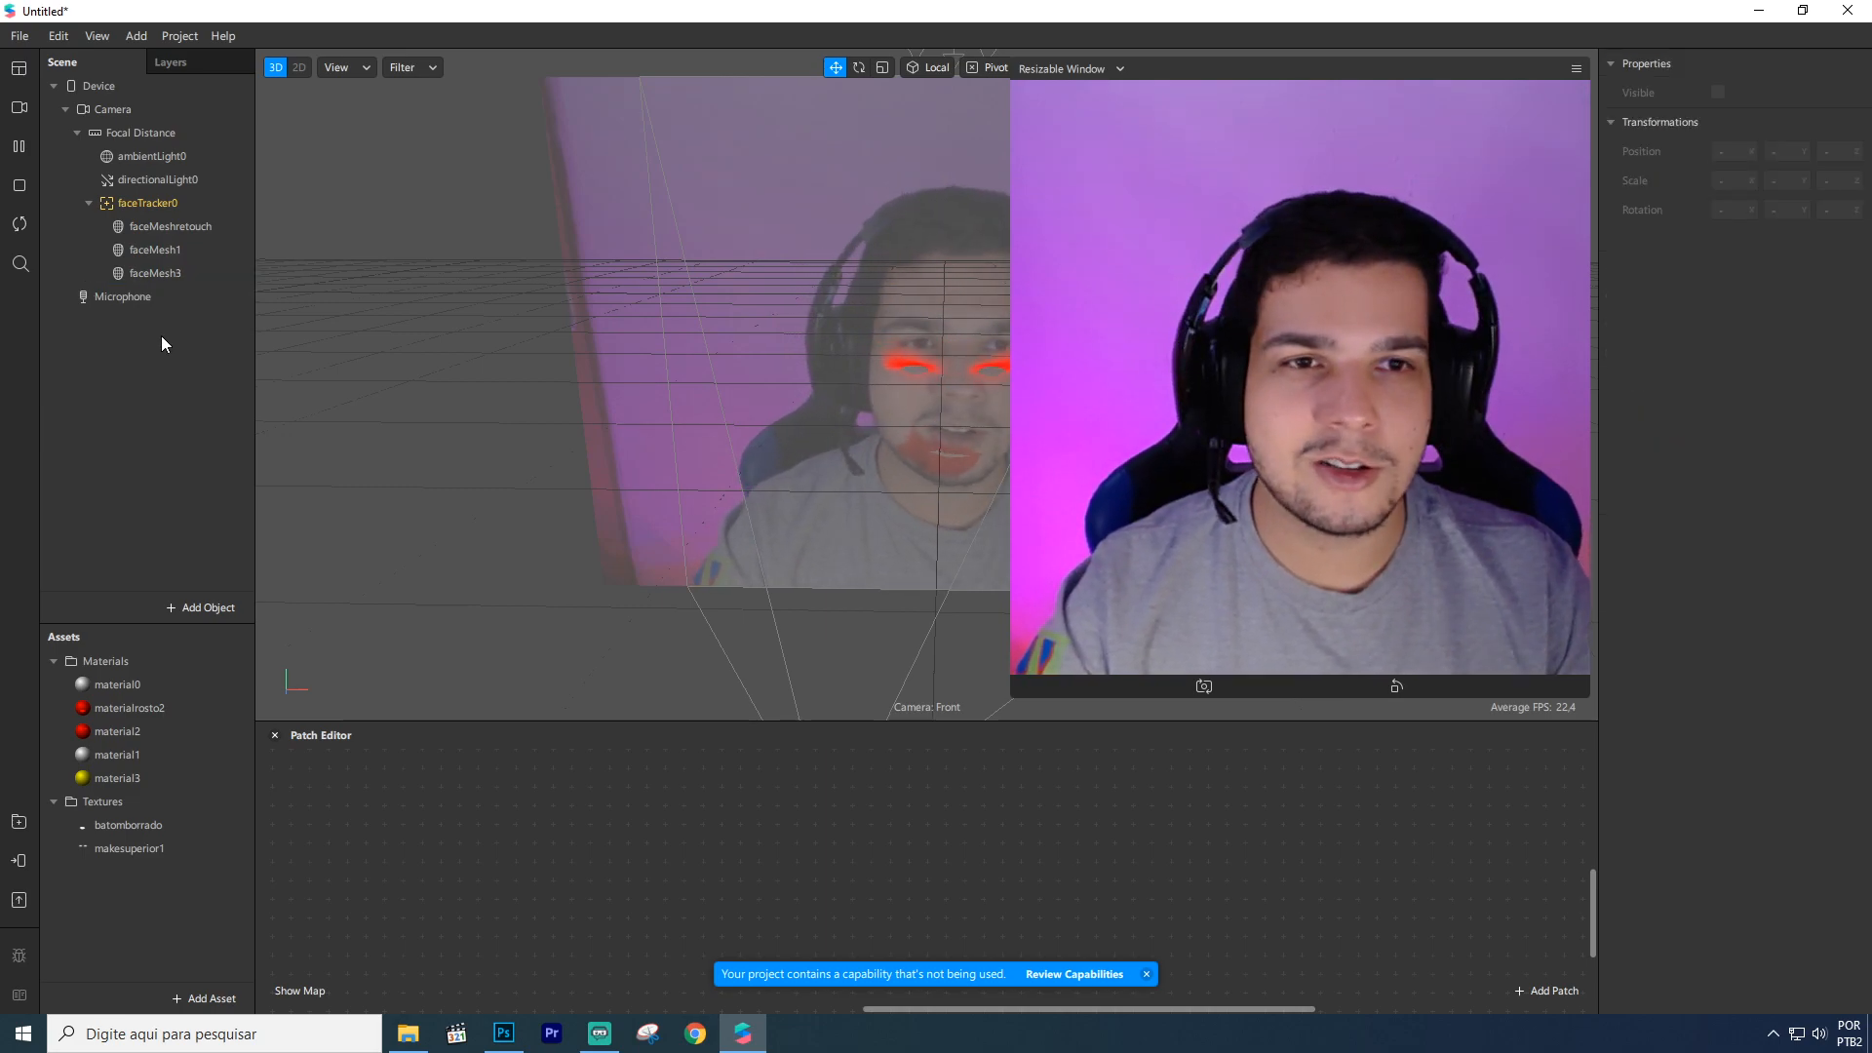